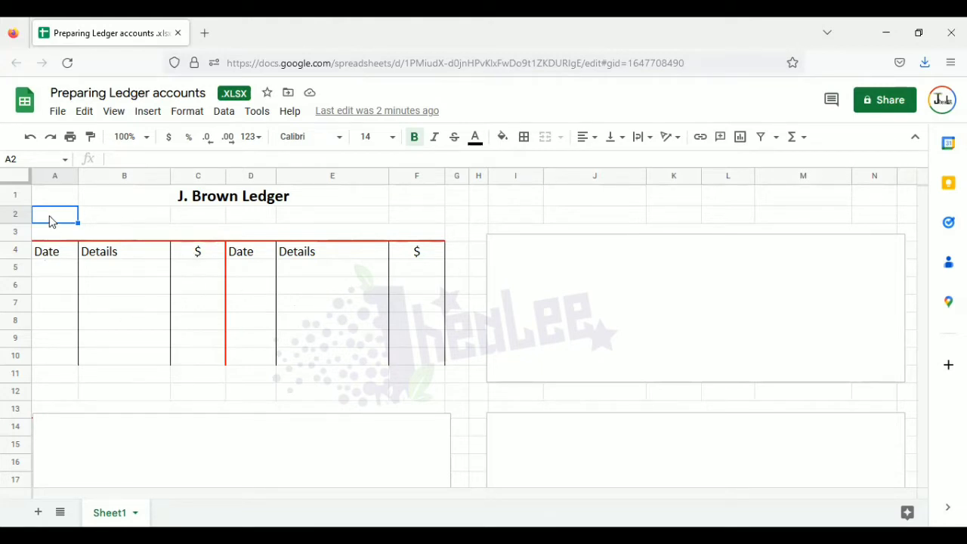
- Label the ledger's left side 'Dr' in A2 and its right side 'Cr' in F2
type("Dr")
left_click(435, 222)
type("Cr")
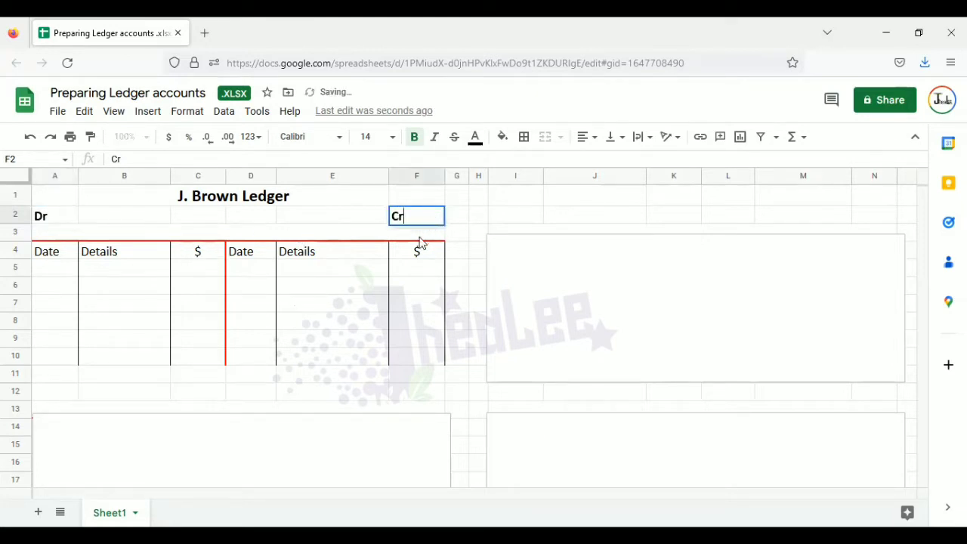
left_click(358, 271)
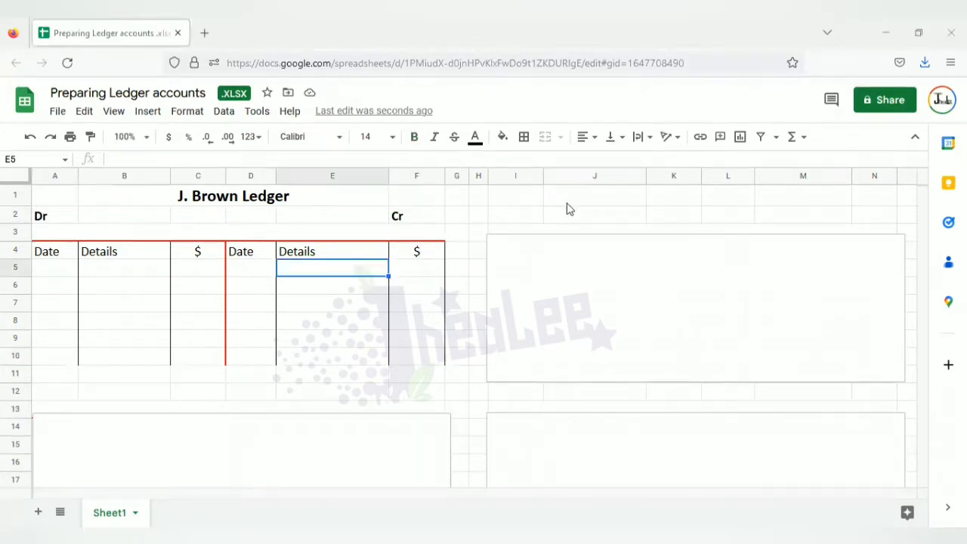
left_click(279, 229)
- Enter 'Capital A/c' in merged cell A3:F3 as the first account's title
type("Capital ")
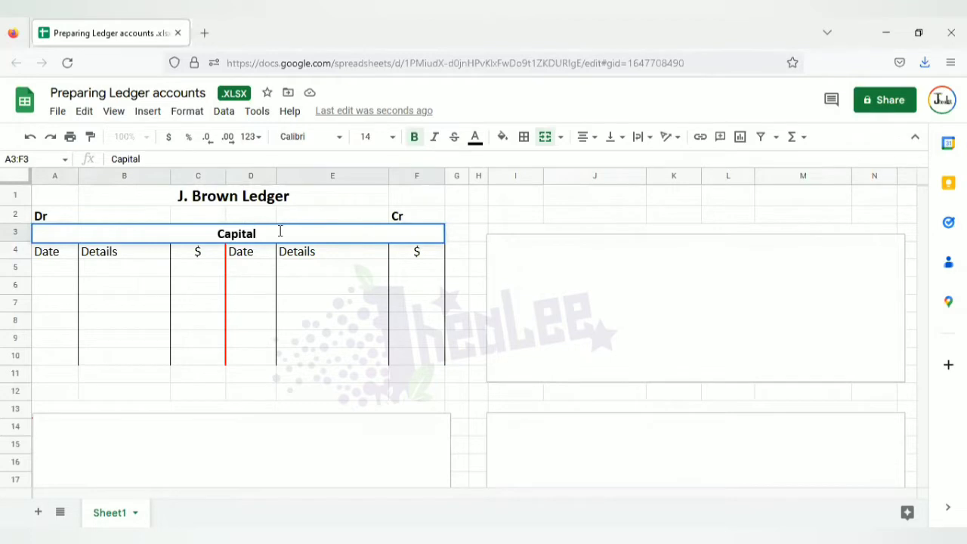
type("A/c")
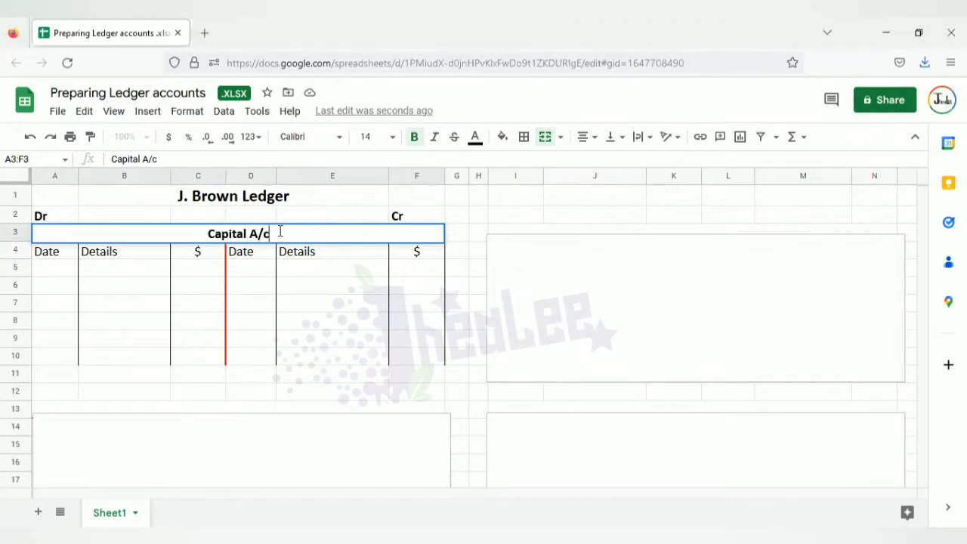
left_click(285, 275)
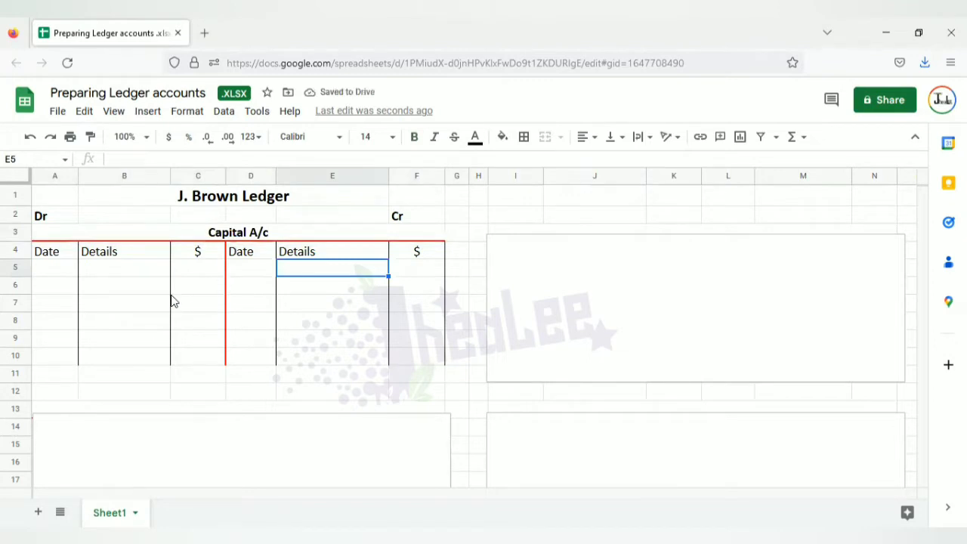
left_click(265, 275)
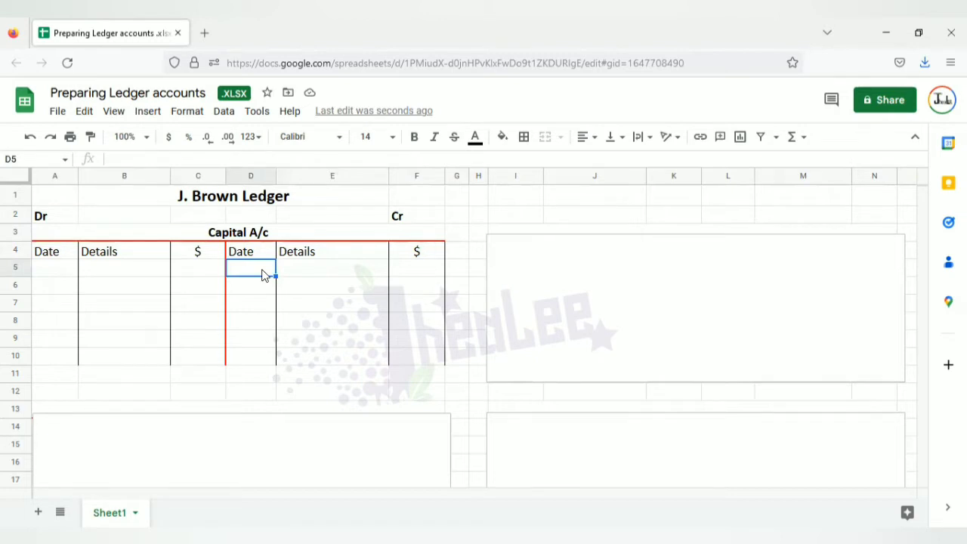
- Enter 2022 in D5, then Nov. 1, Cash and 10 000 across D6:F6
key("Down")
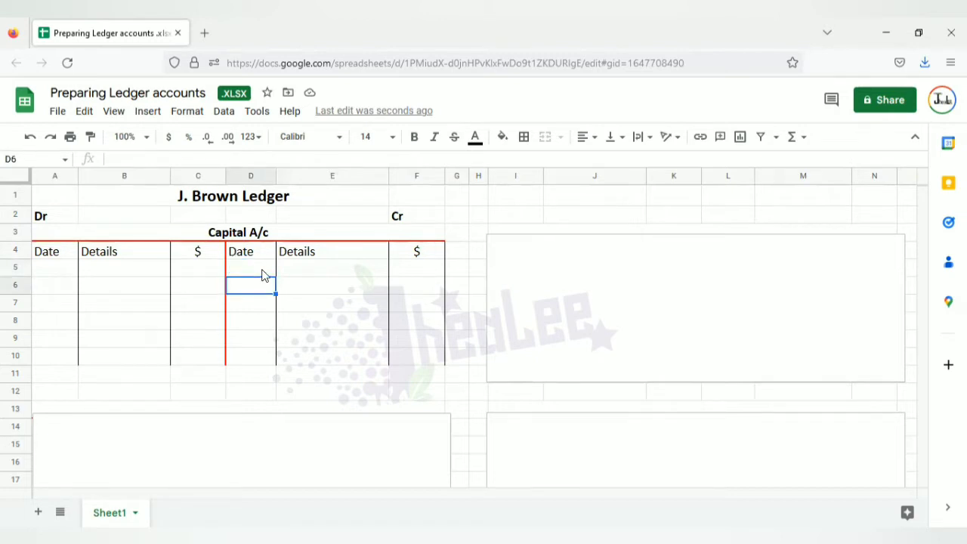
left_click(262, 273)
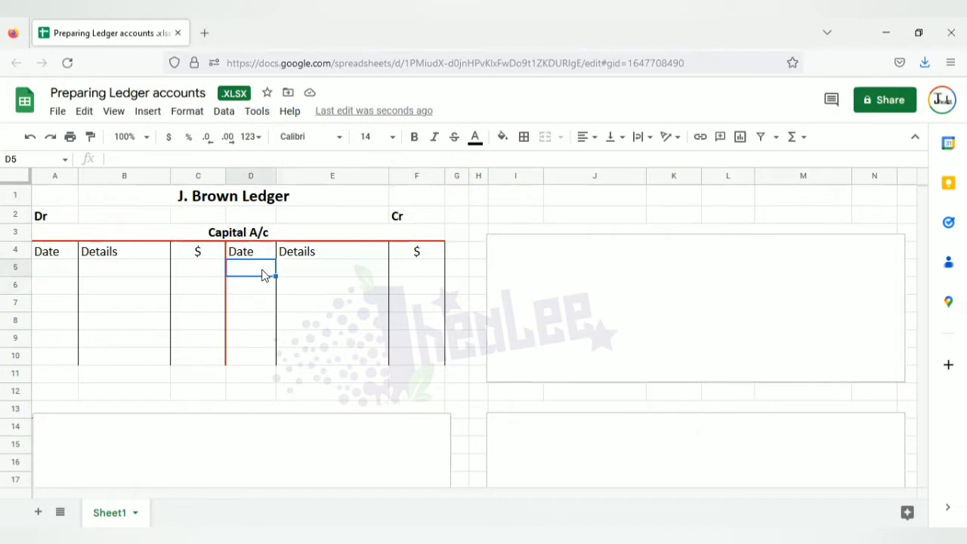
type("2022")
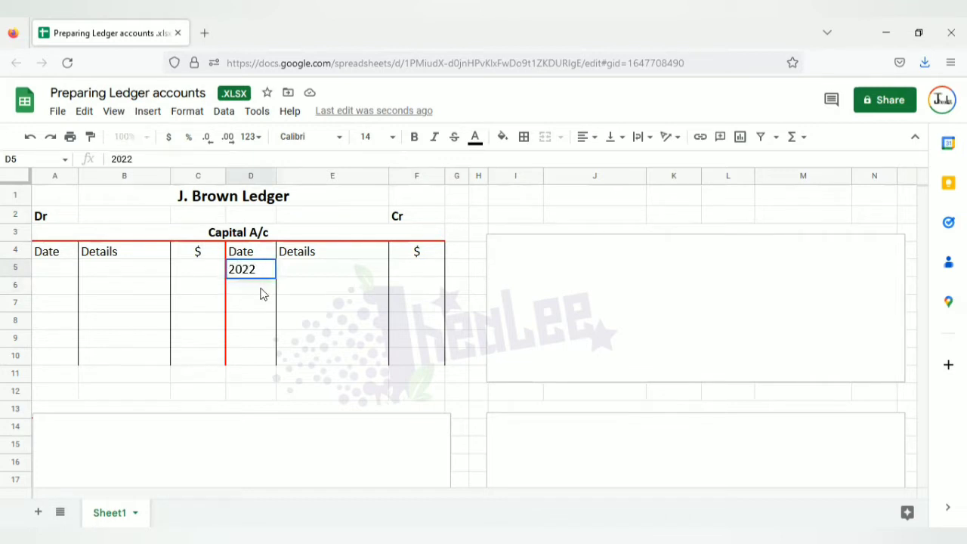
key("Return")
type("Nov. 1")
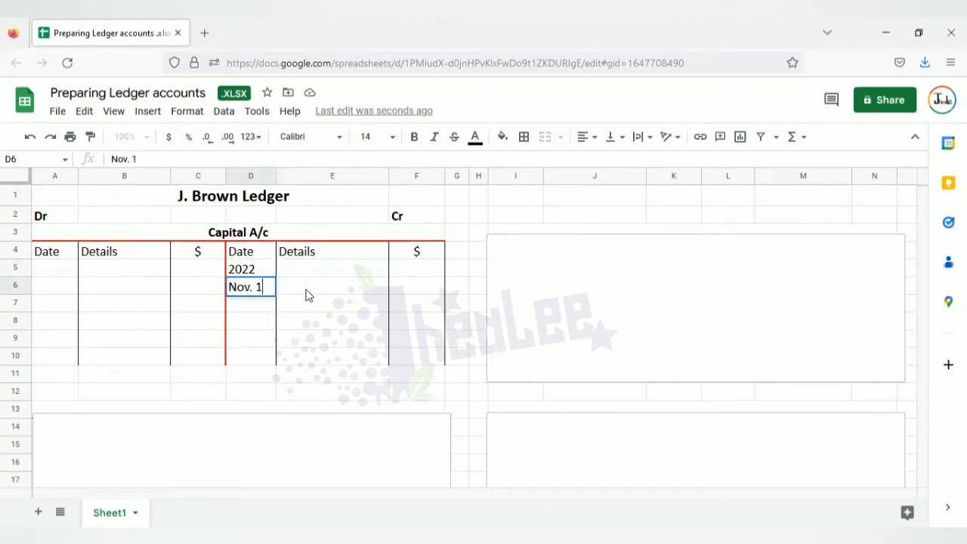
left_click(306, 295)
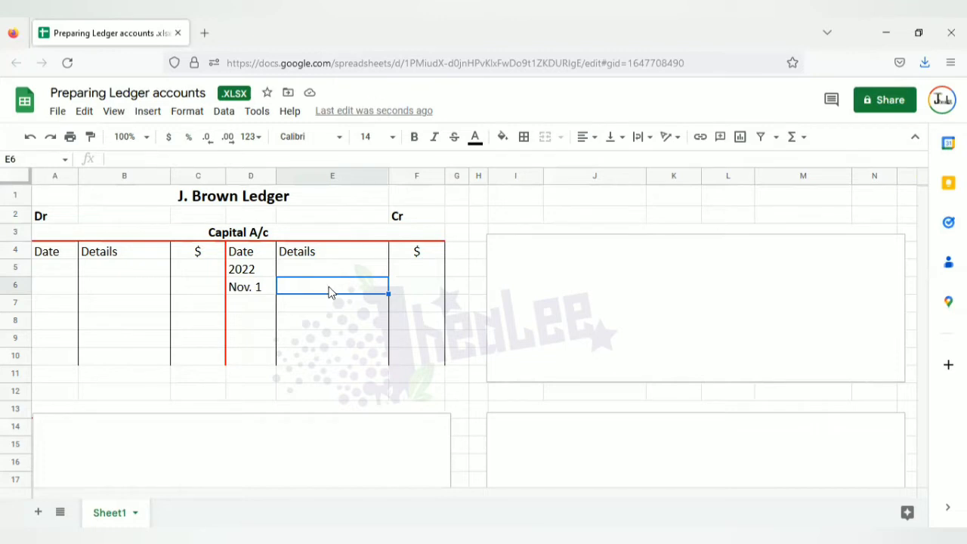
type("Cash")
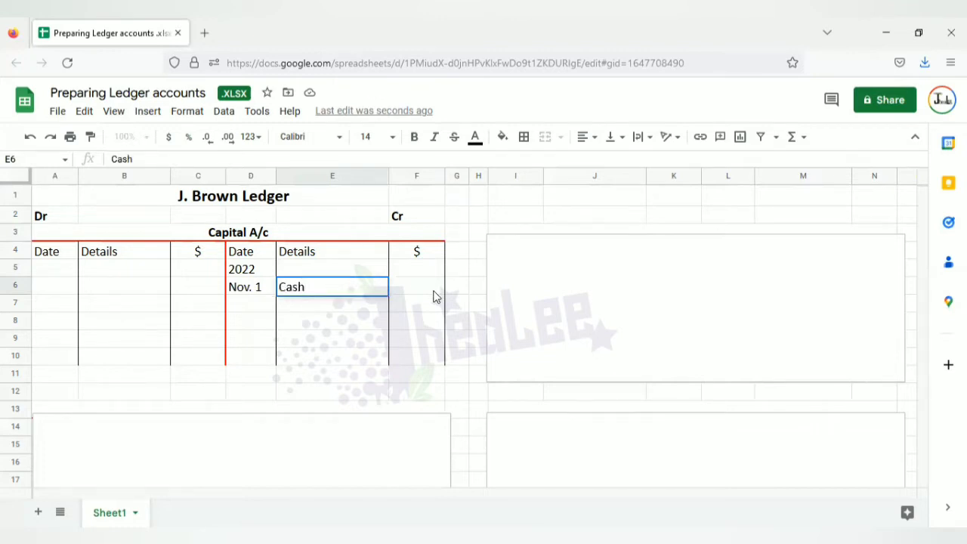
key("Tab")
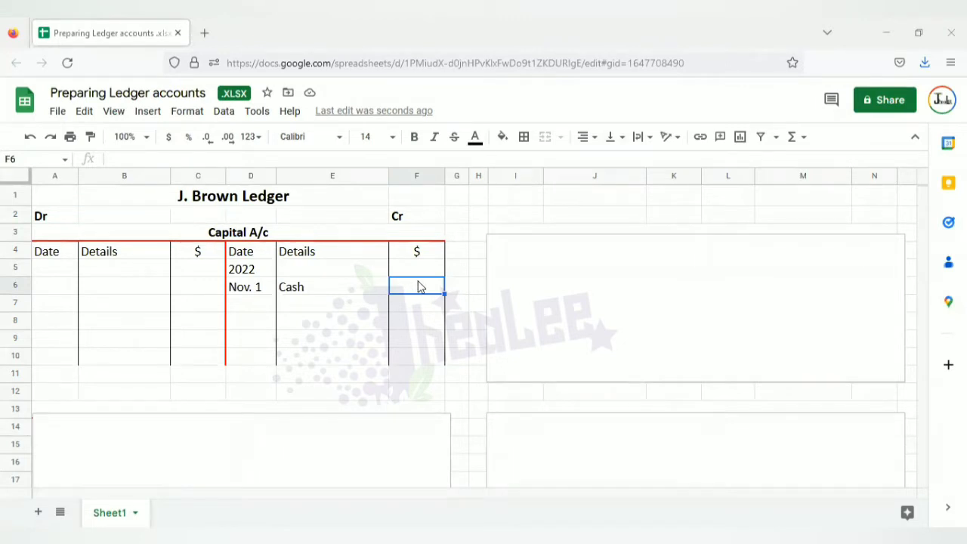
type("10 000")
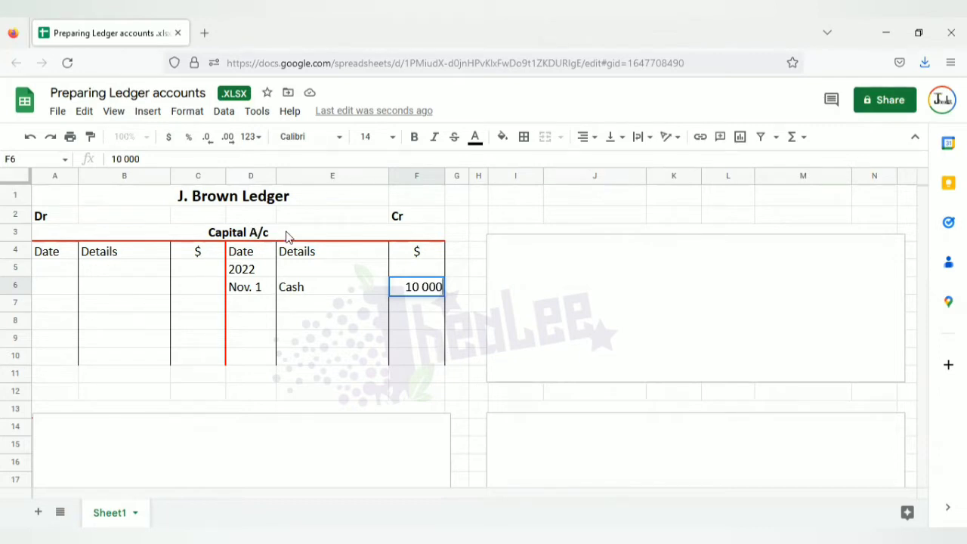
left_click(197, 420)
- Delete the blank box covering rows 13–17 to reveal the second T-account
key("Delete")
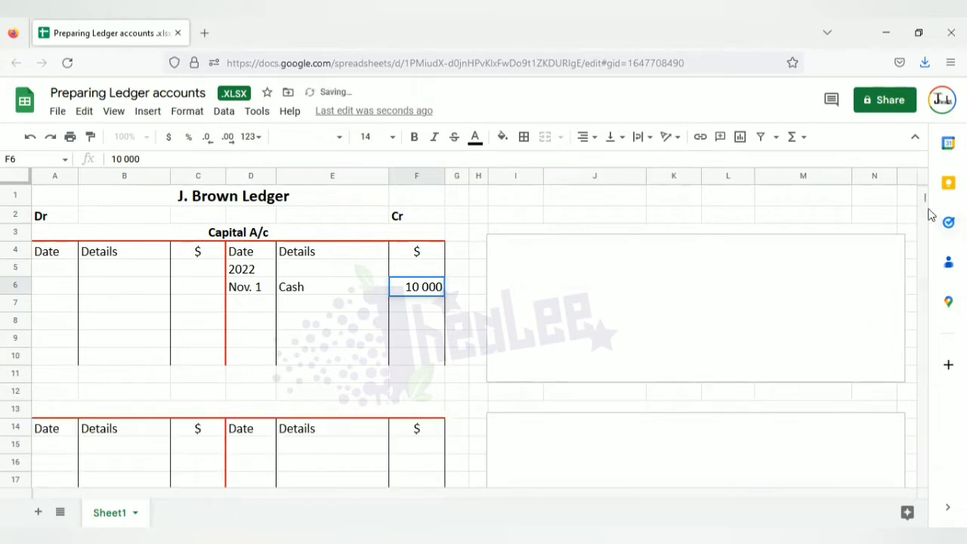
scroll(925, 202, "down", 5)
scroll(924, 203, "up", 5)
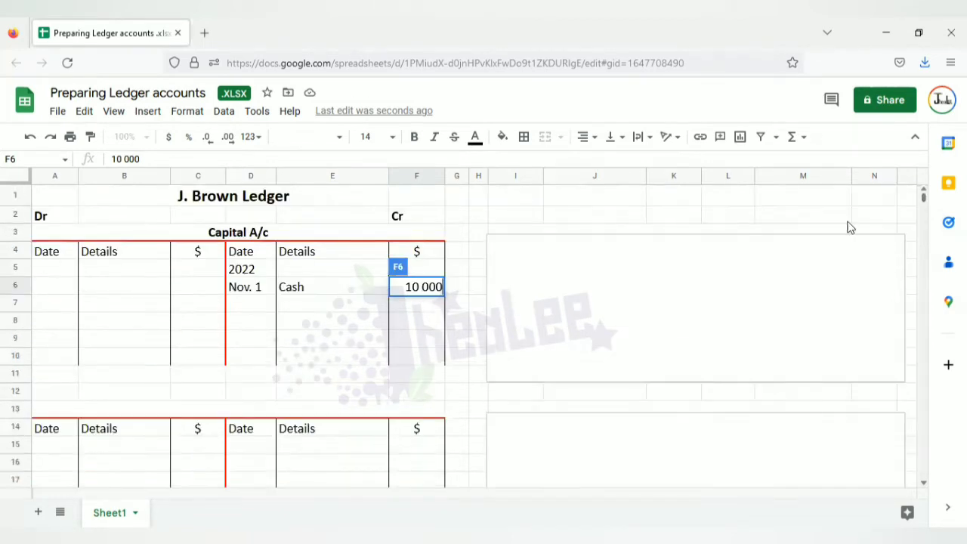
- Title the second T-account 'Cash A/c' in merged row 13
left_click(234, 414)
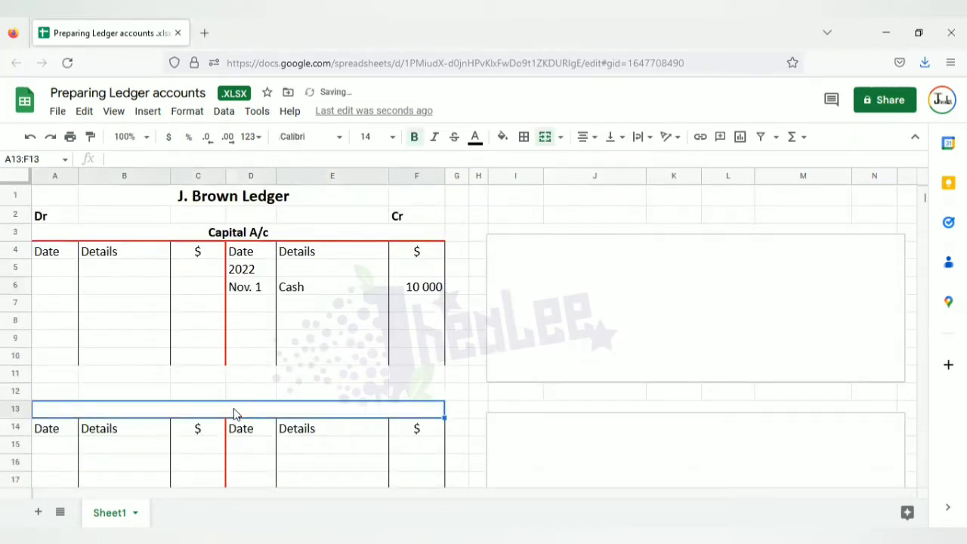
type("Cash")
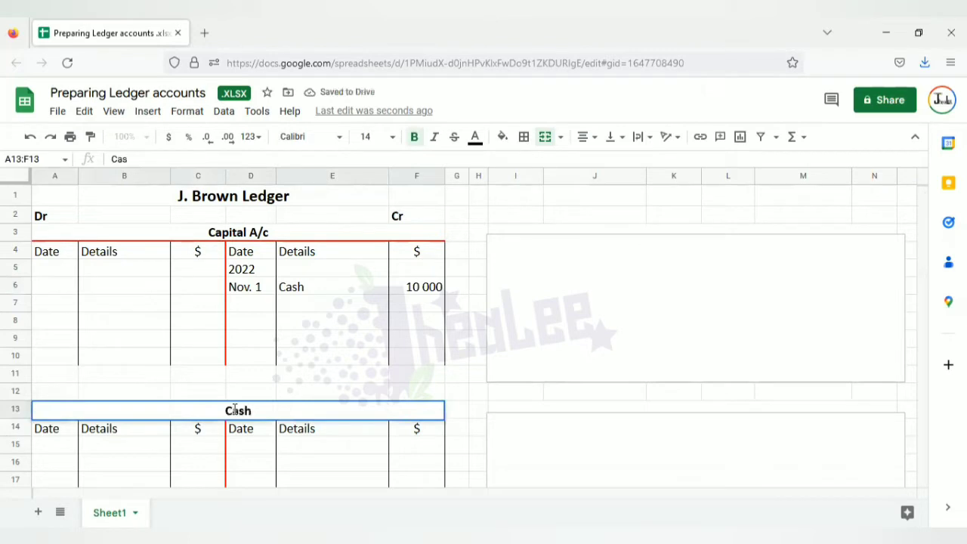
type(" A/c")
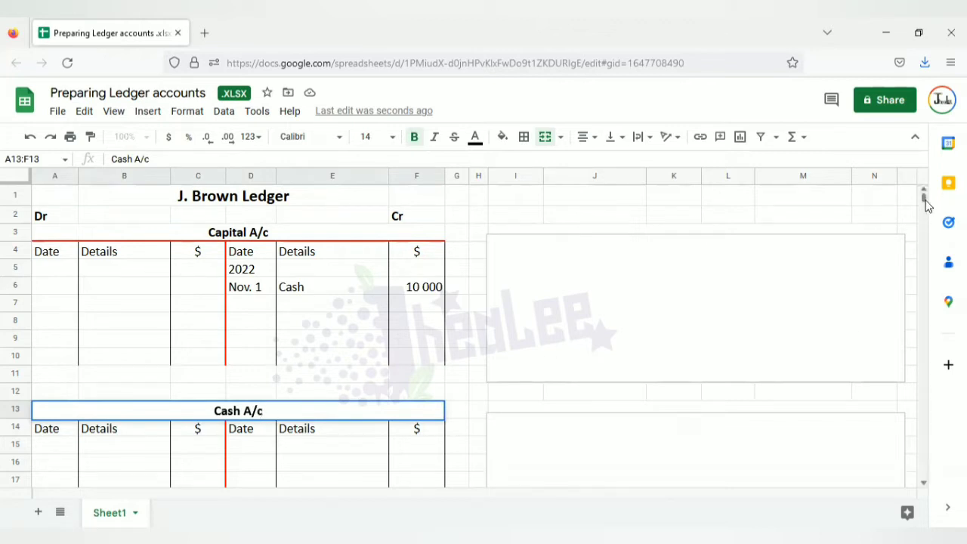
scroll(926, 195, "down", 1)
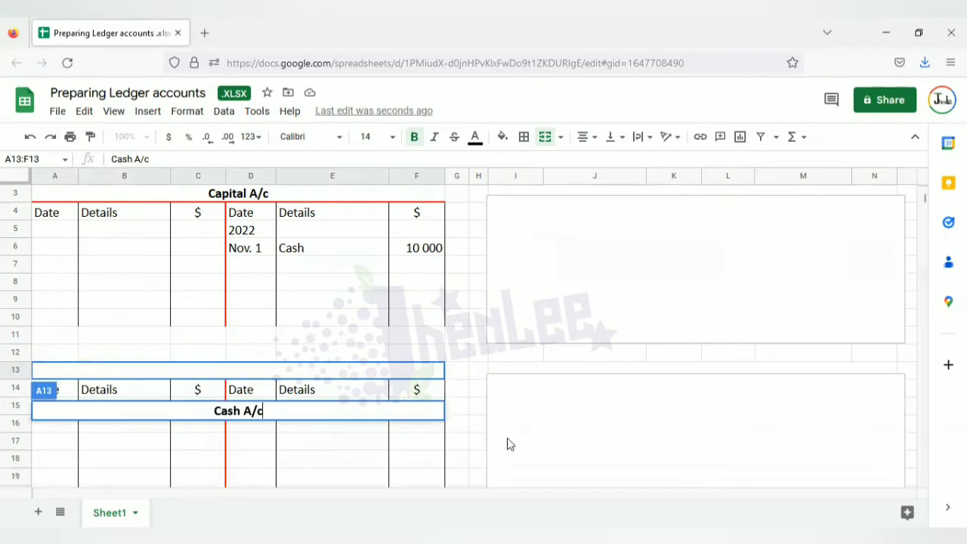
left_click(266, 372)
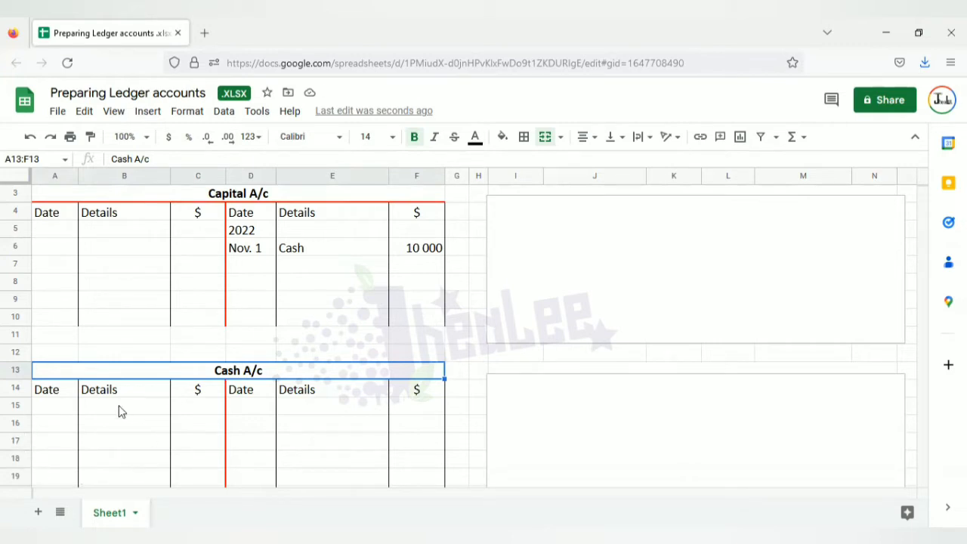
- Enter 2022 in A15 and Nov. 1, Capital, 10 000 in A16:C16 on the Cash debit side
left_click(64, 408)
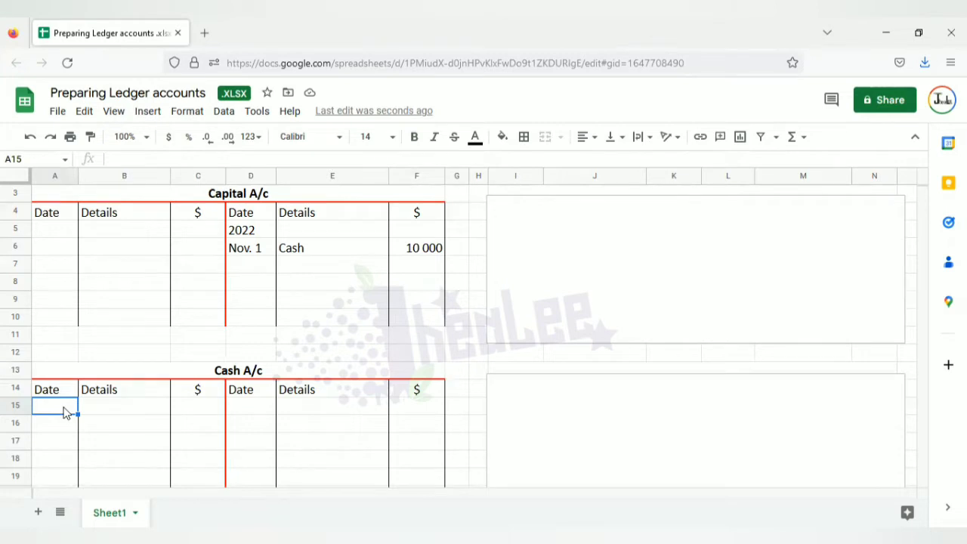
type("2022")
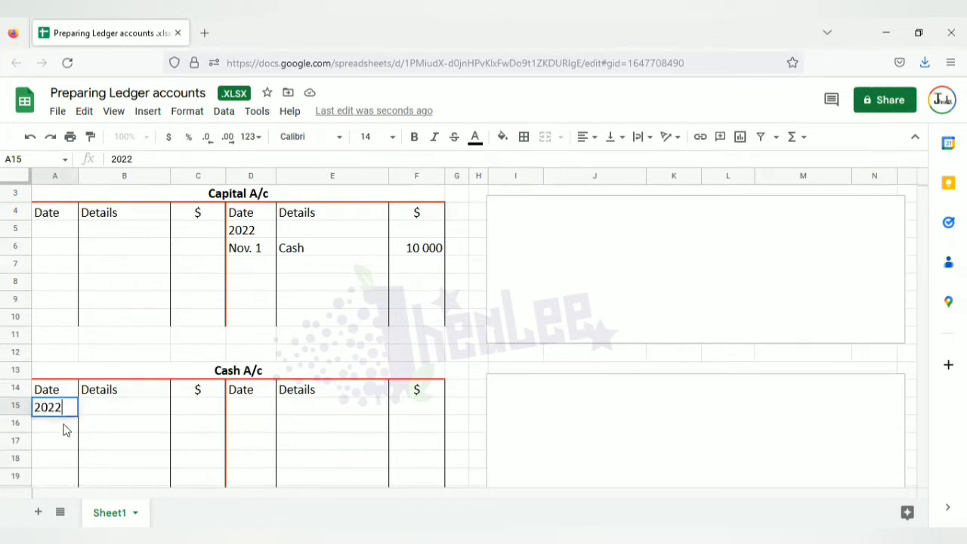
left_click(65, 428)
type("Nov. 1")
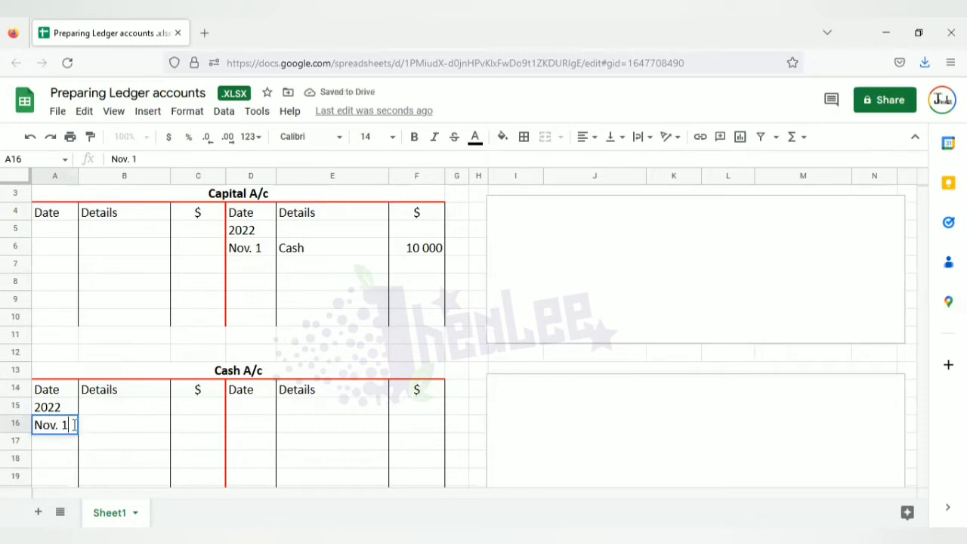
left_click(95, 430)
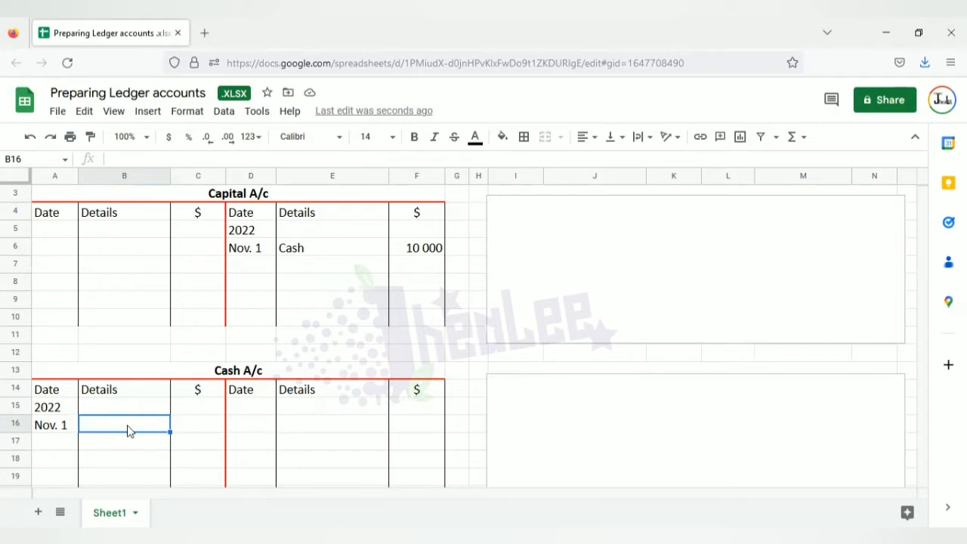
type("Capital")
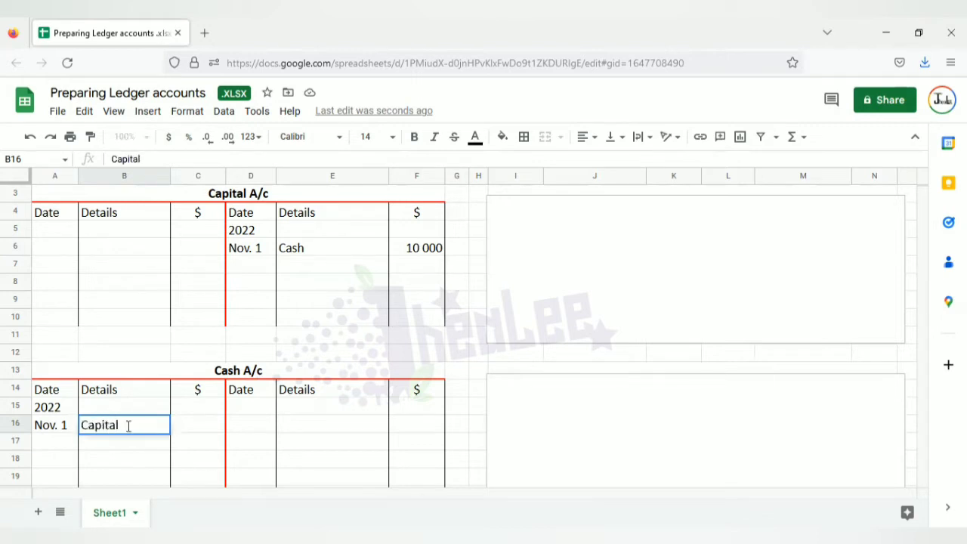
left_click(204, 431)
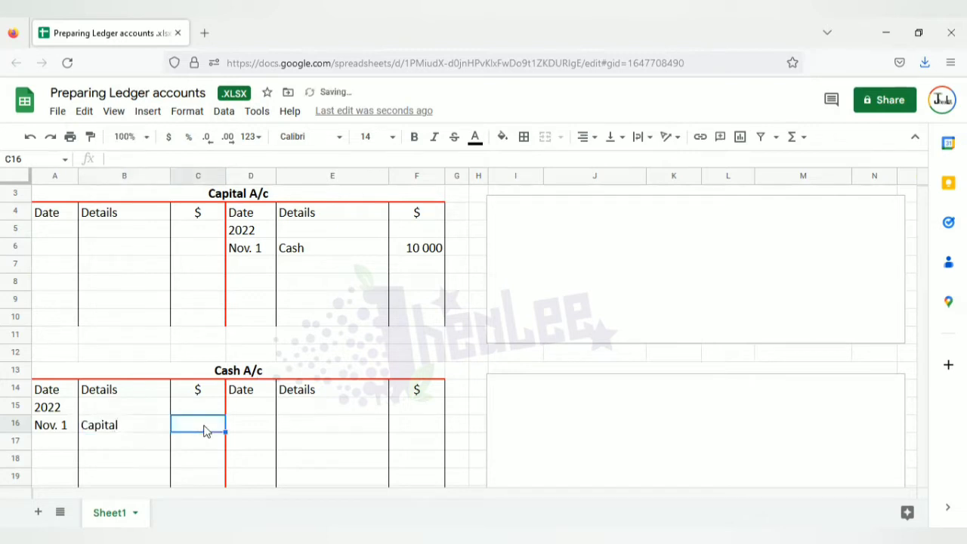
type("10 000")
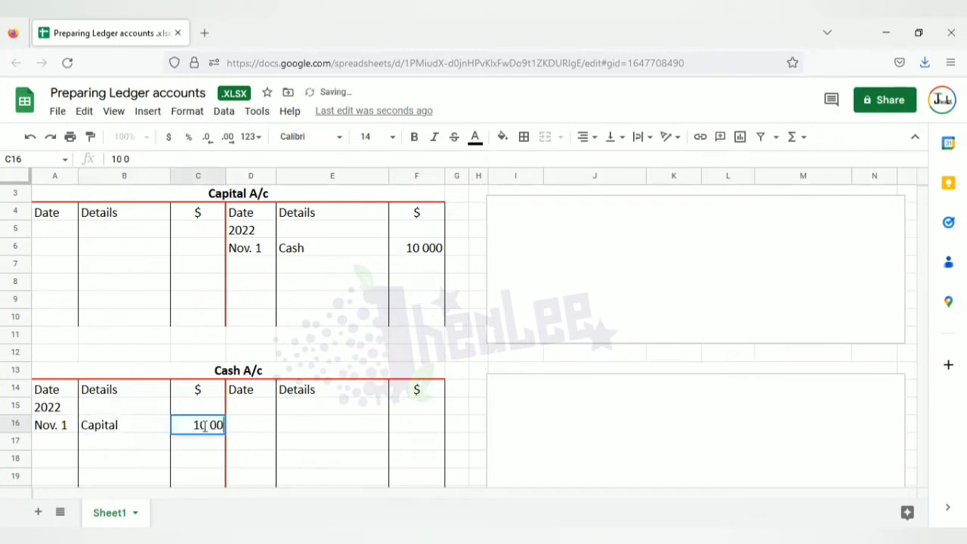
left_click(259, 433)
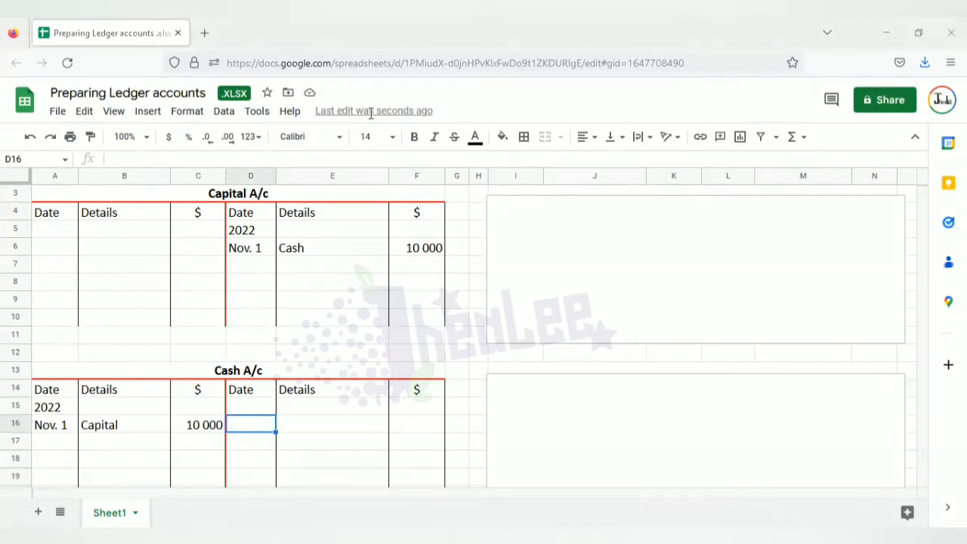
scroll(241, 209, "up", 1)
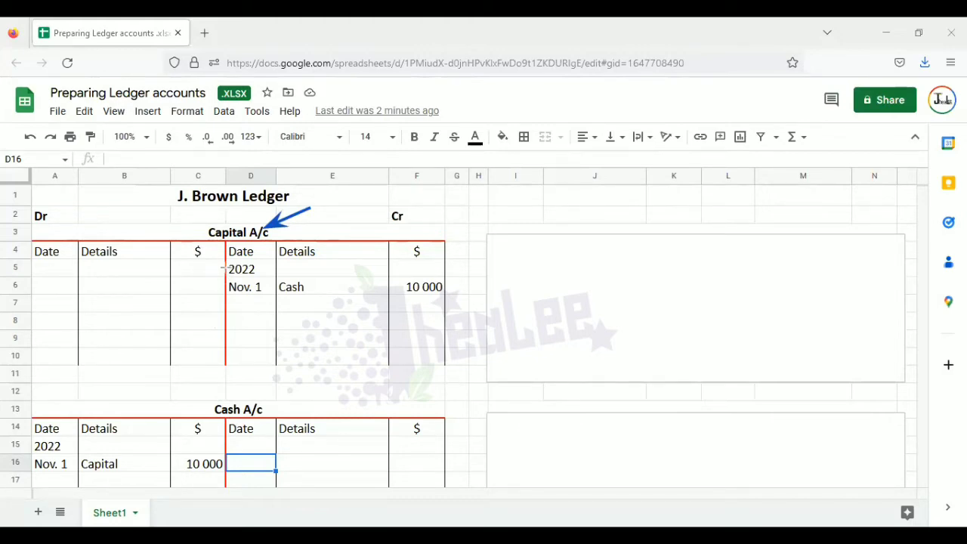
- Draw boxes around the Nov. 1 entries in D5:D6 and A15:A16, plus an arrow to Cash A/c
mouse_move(226, 263)
left_mouse_down()
mouse_move(246, 293)
mouse_move(287, 302)
mouse_move(445, 306)
mouse_move(447, 299)
left_mouse_up()
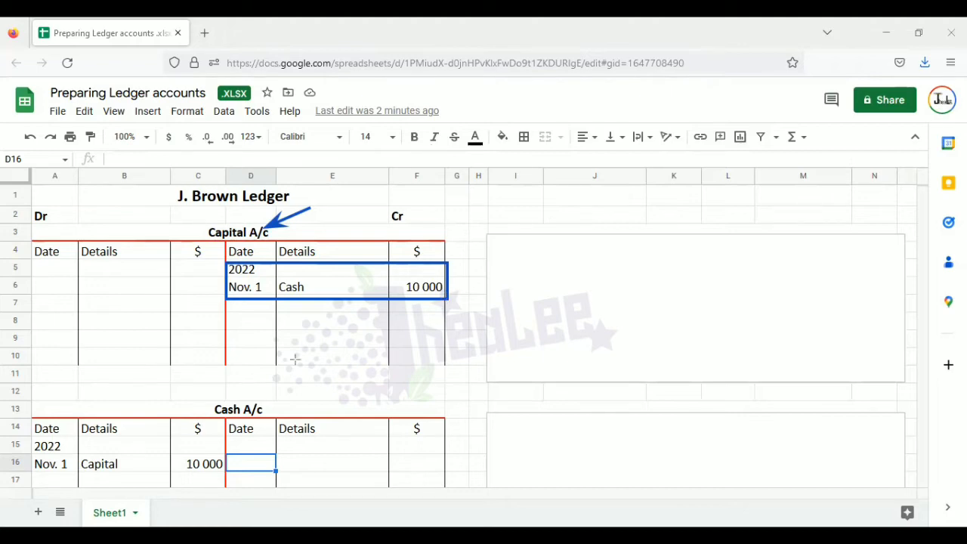
left_click_drag(276, 373, 260, 402)
mouse_move(31, 441)
left_mouse_down()
mouse_move(113, 474)
mouse_move(224, 478)
left_mouse_up()
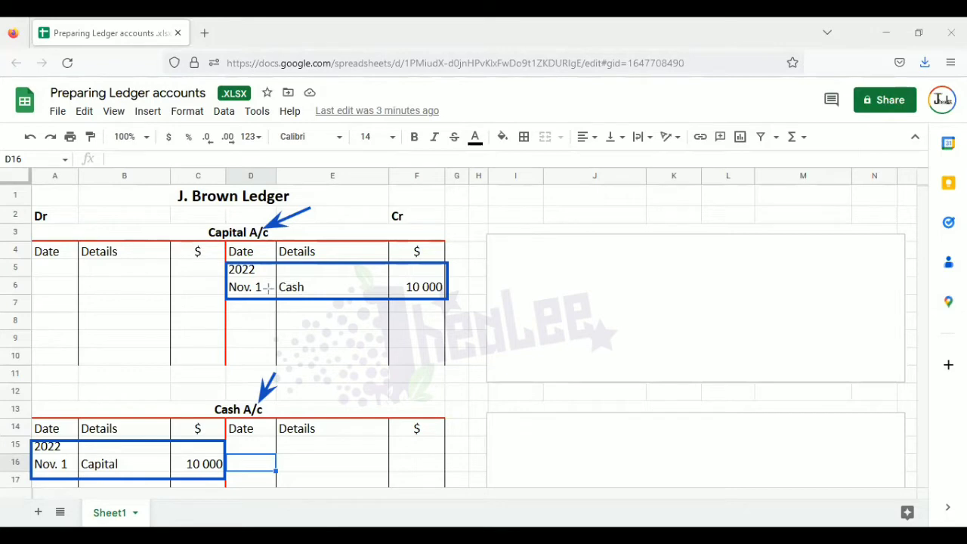
- Draw arrows from Capital's Nov. 1 entry to Cash A/c and its debit side, then clear all annotations
left_click_drag(270, 290, 208, 396)
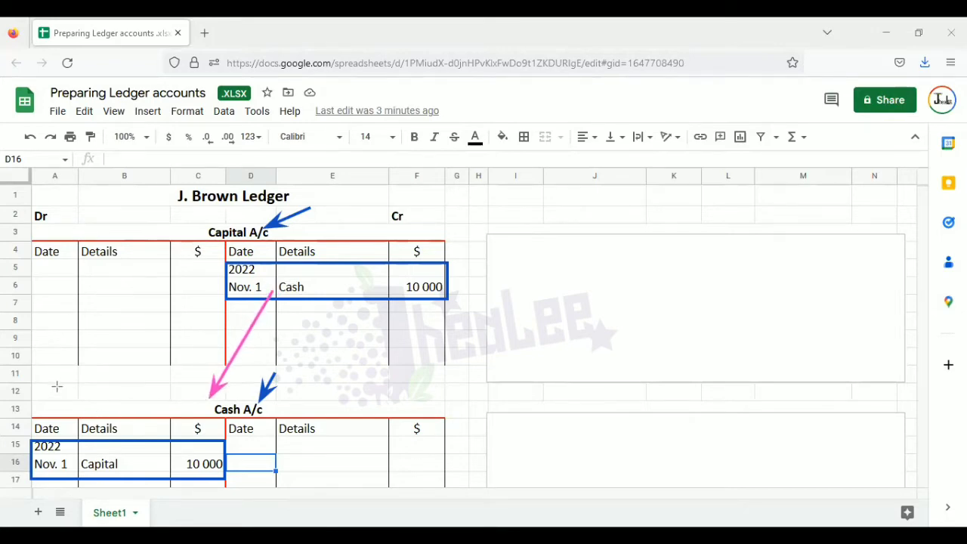
left_click_drag(56, 385, 68, 435)
key("Escape")
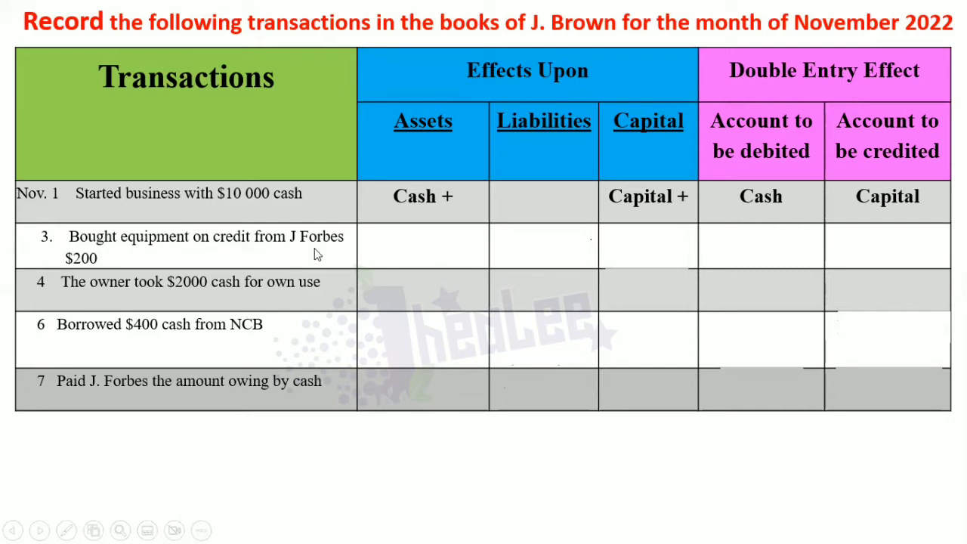
- Advance the slide to show the Nov. 3 row: Equipment debited, J. Forbes credited
left_click(370, 251)
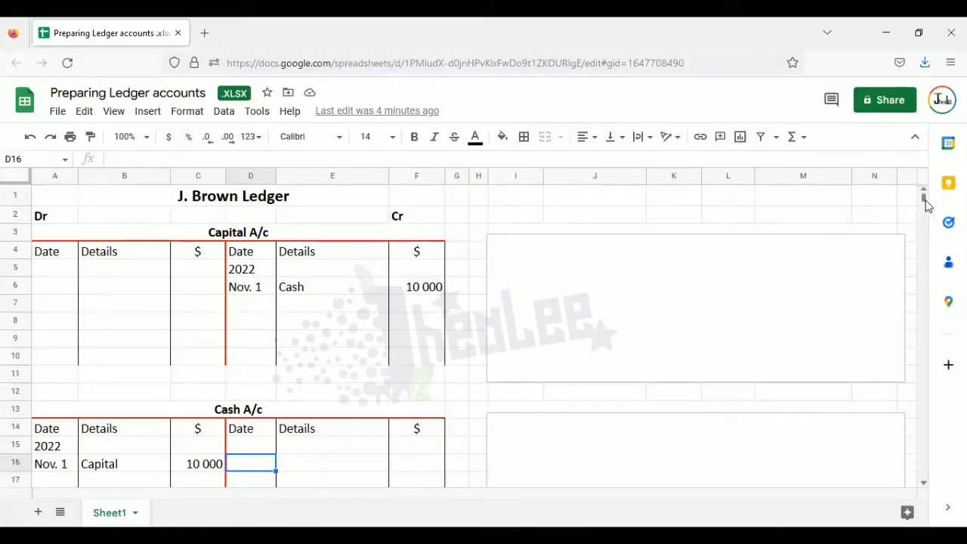
- Delete the blank placeholder over the right T-account and title it 'J. Forbes A/c' in I3:N3
left_click(748, 248)
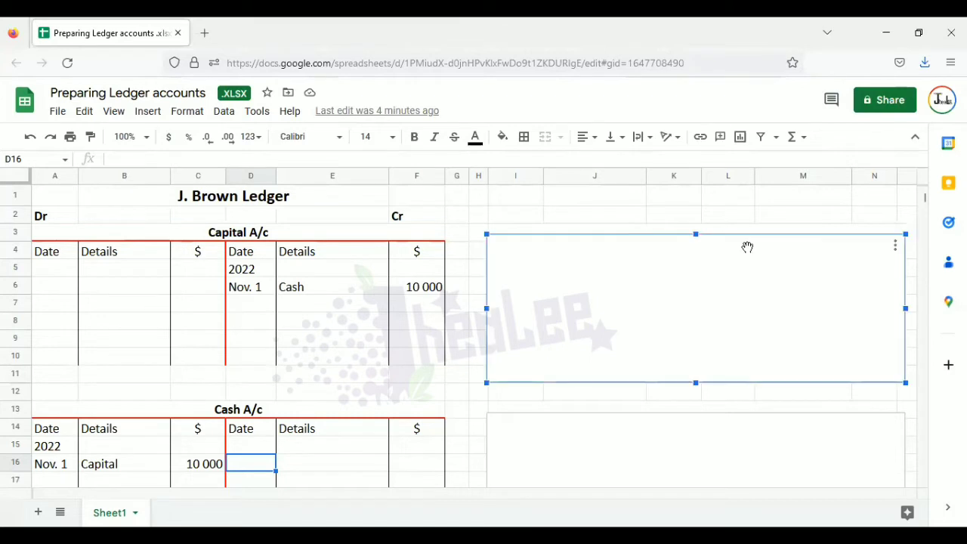
key("Delete")
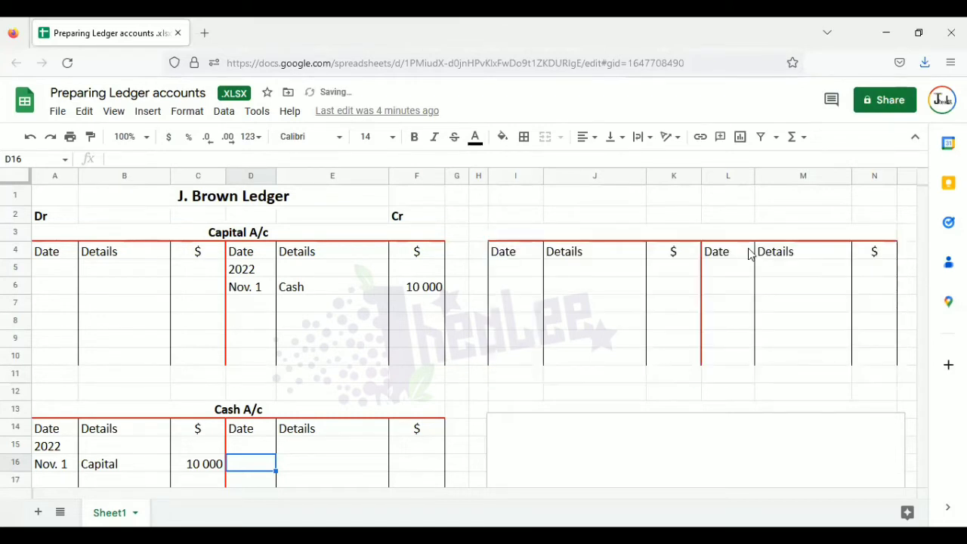
double_click(711, 234)
type("J")
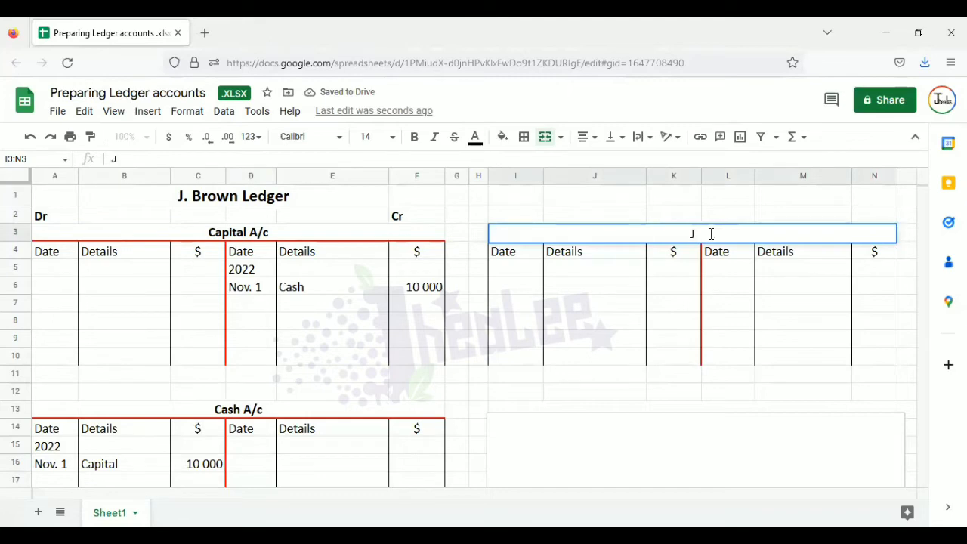
type(". Forbes")
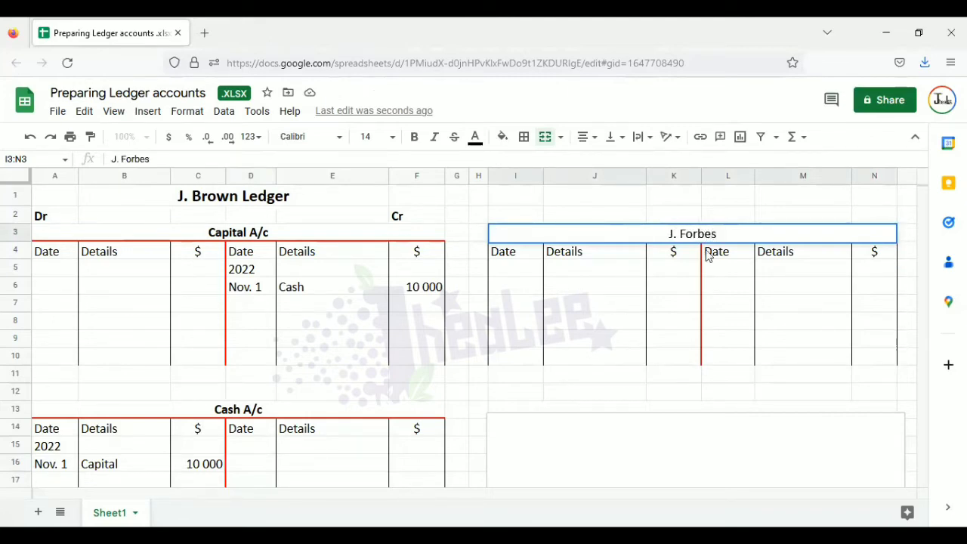
type(" A/c")
left_click(713, 284)
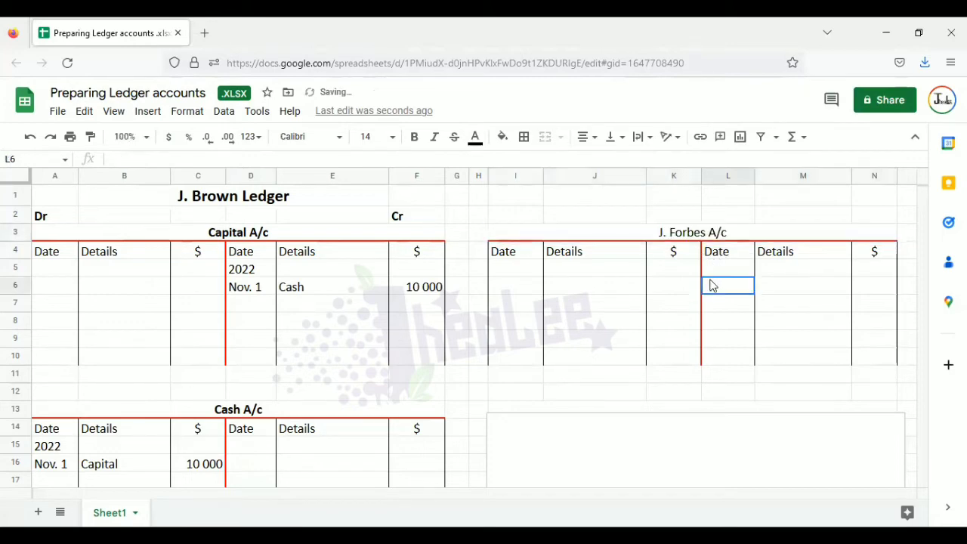
left_click(687, 237)
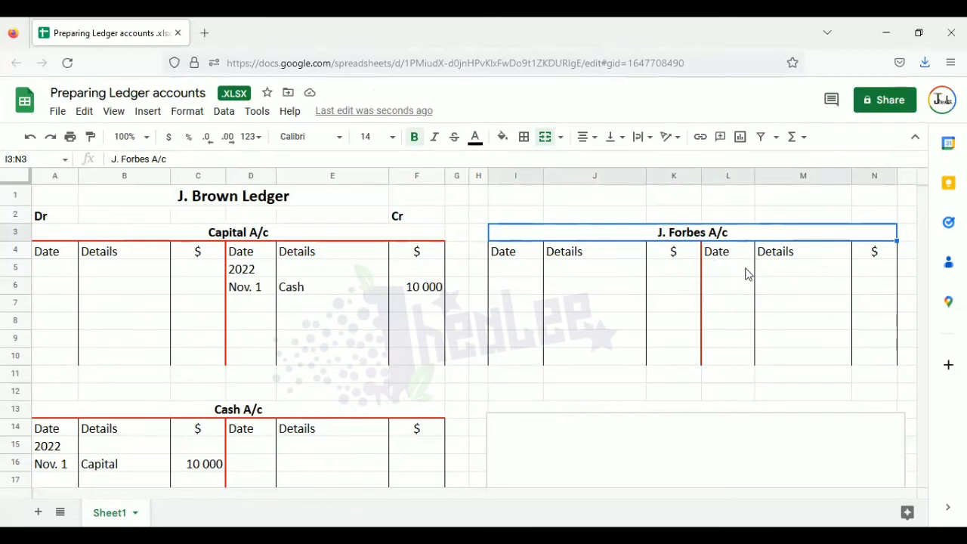
- Enter 2022 in L5 and Nov. 3, Equipment, 200 across L6:N6
left_click(732, 274)
type("2022")
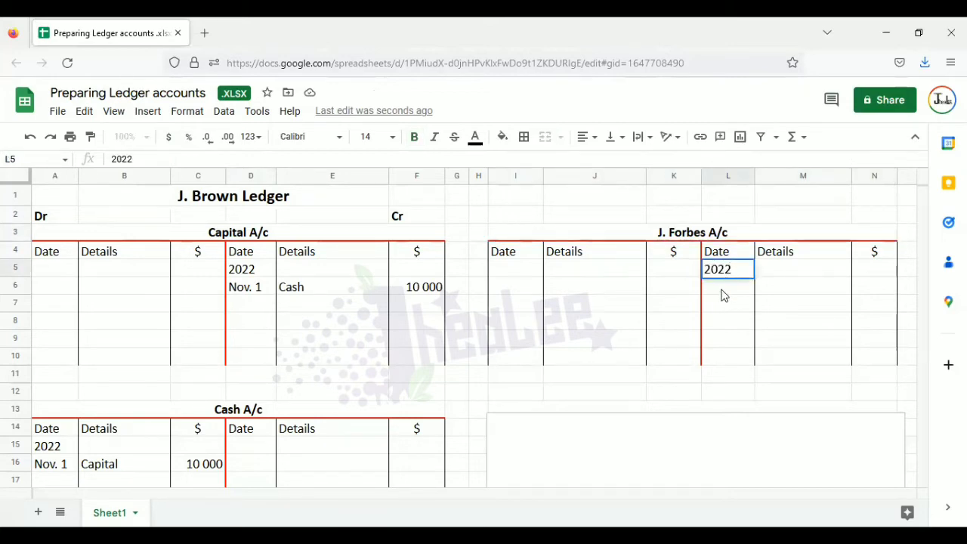
key("Return")
type("Nov. 3")
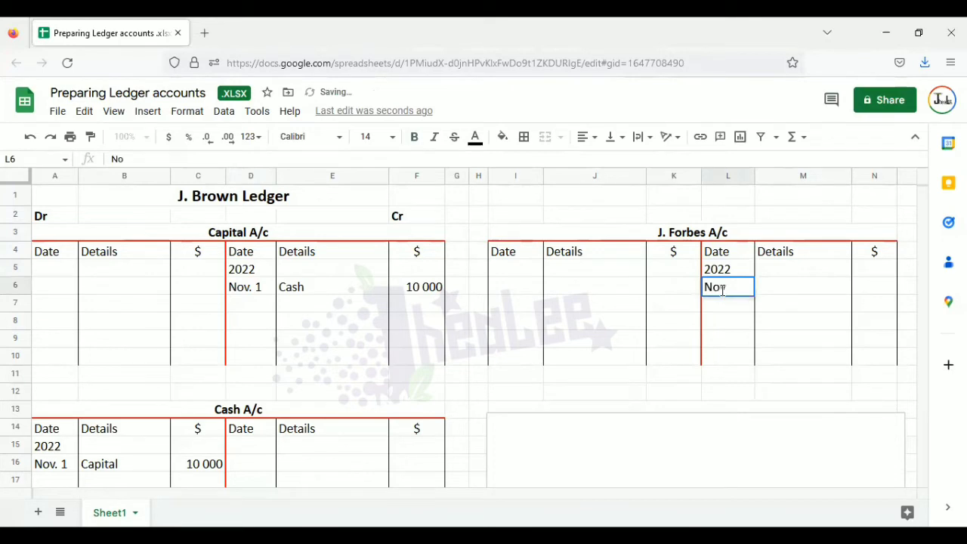
left_click(781, 290)
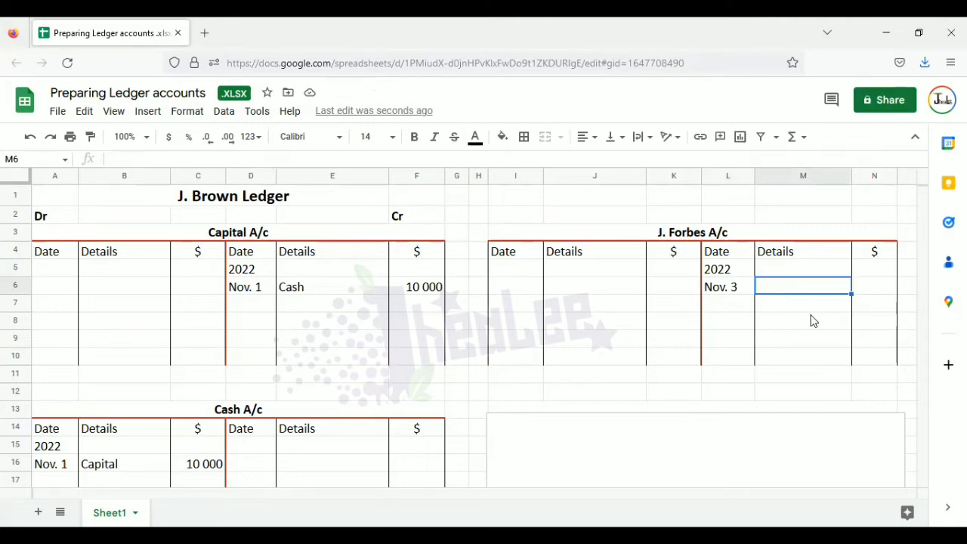
type("Equipment")
key("Tab")
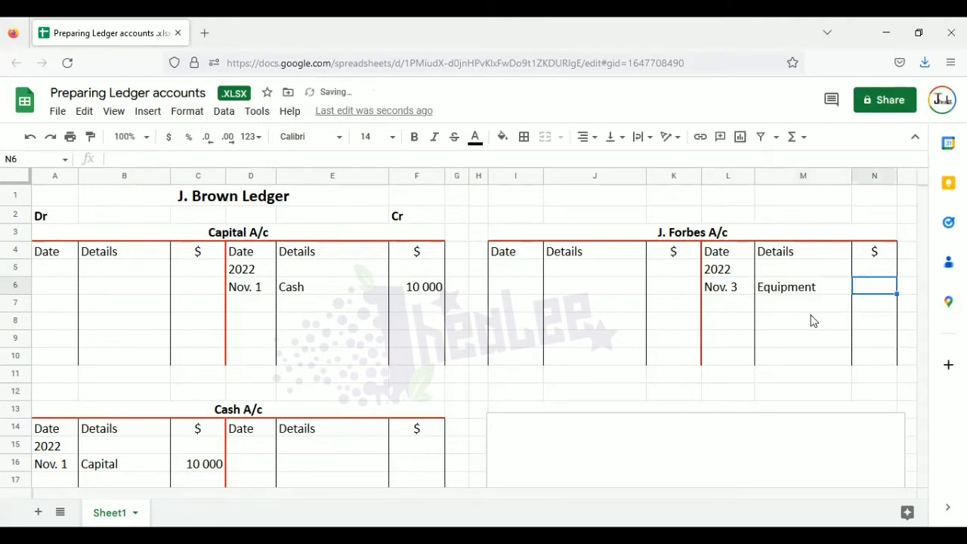
type("200")
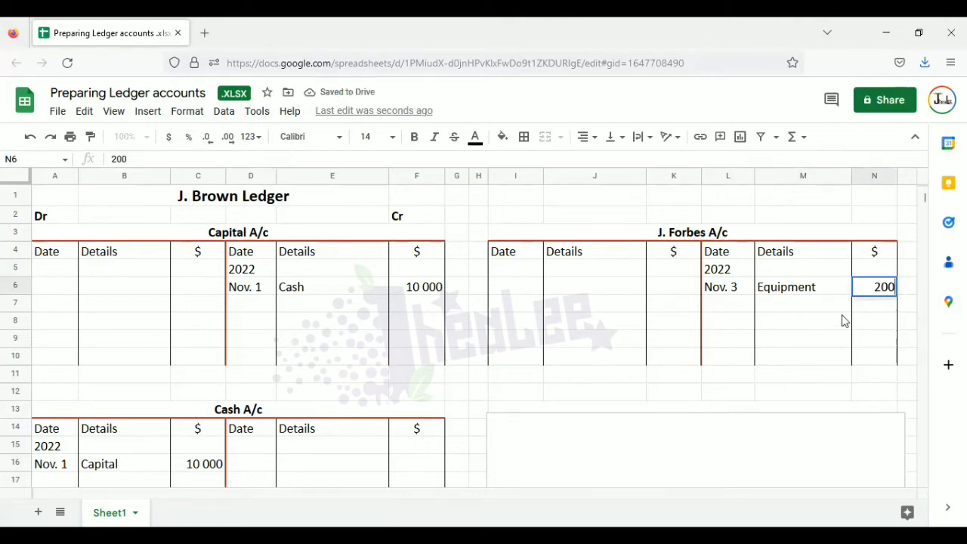
left_click(844, 321)
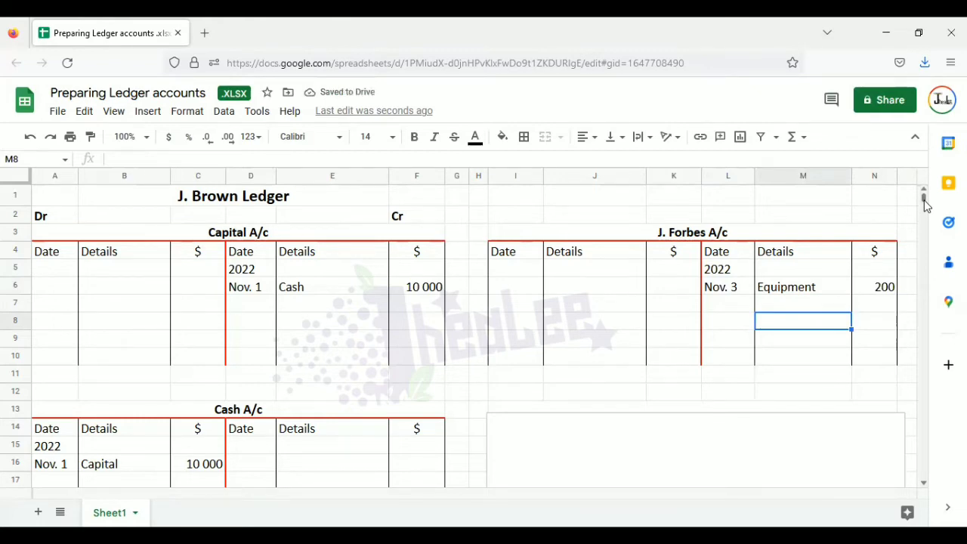
scroll(925, 200, "down", 3)
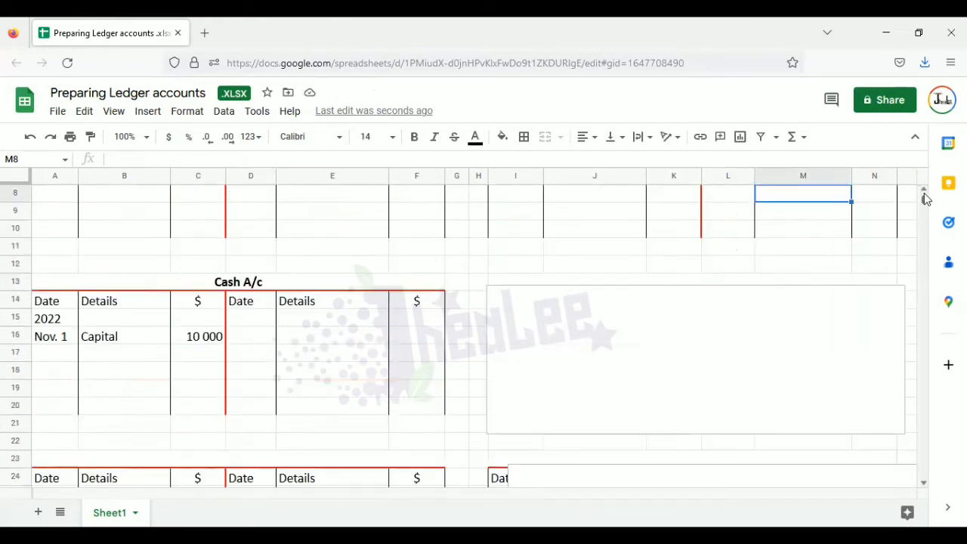
scroll(926, 196, "up", 3)
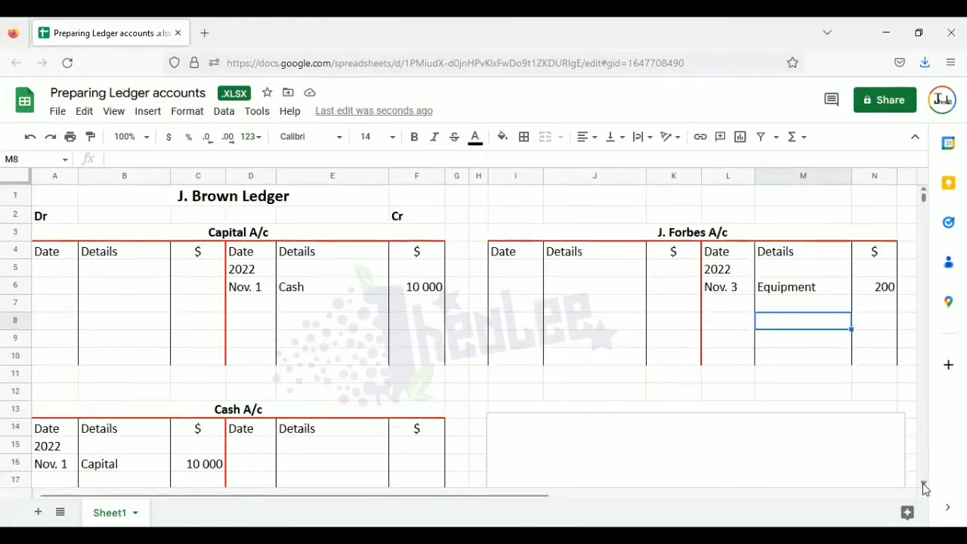
scroll(923, 487, "down", 2)
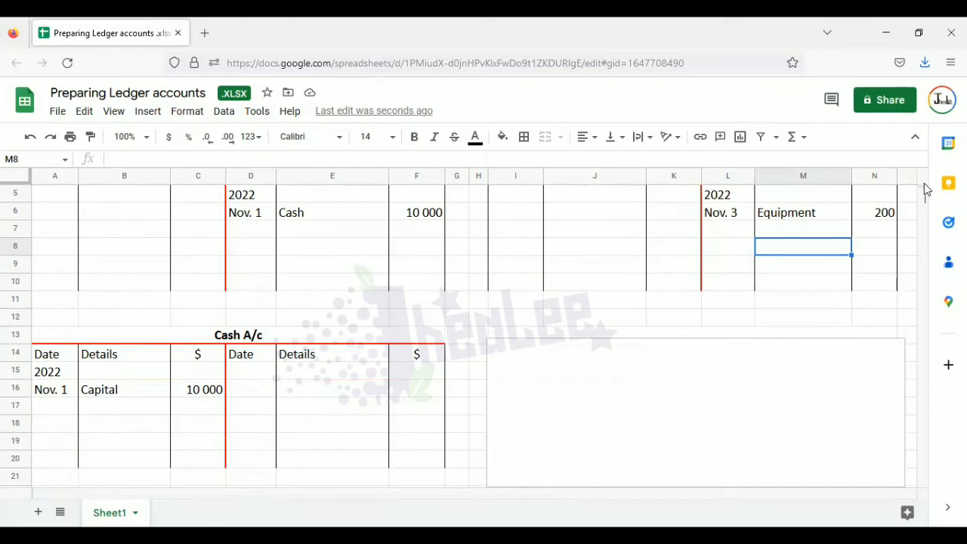
scroll(926, 194, "up", 1)
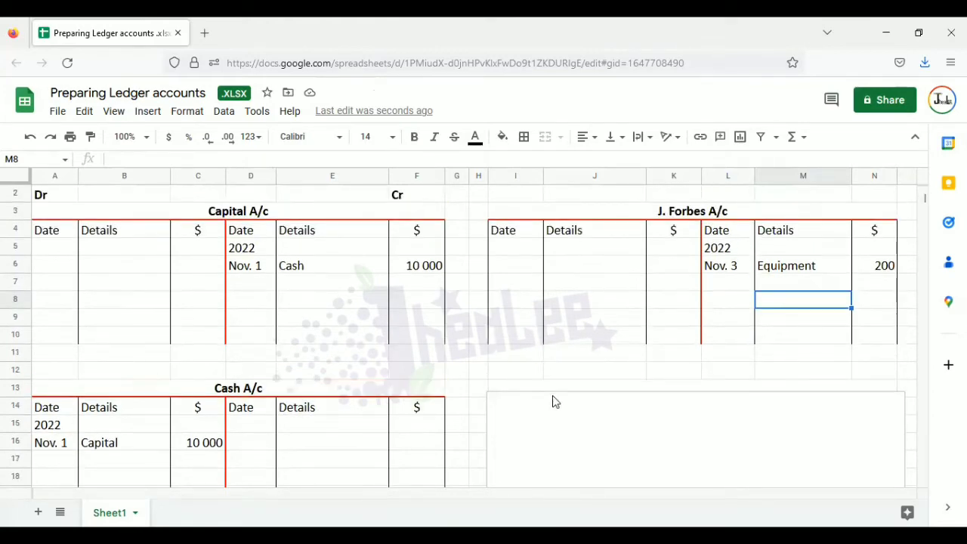
- Remove the blank placeholder and title the lower T-account 'Equipment A/c' in bold
left_click(881, 441)
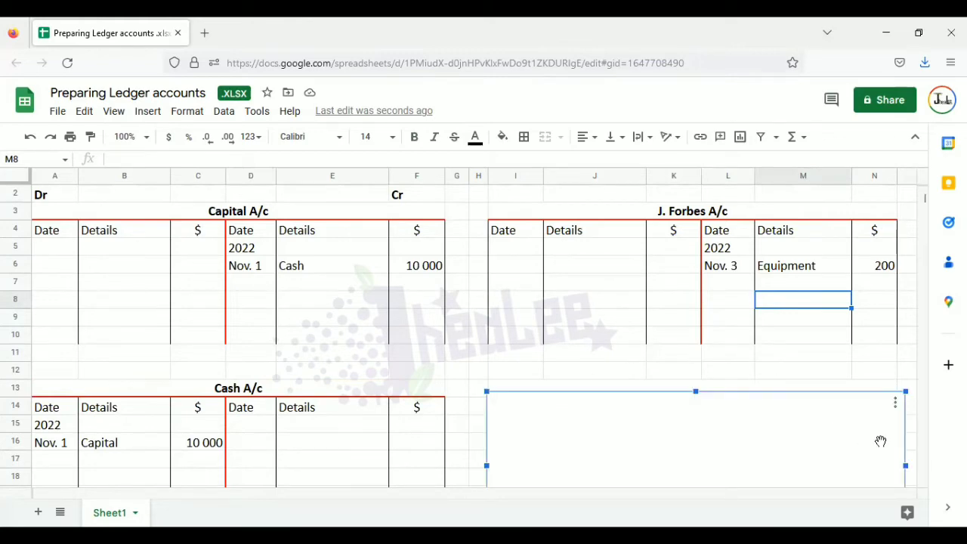
key("Delete")
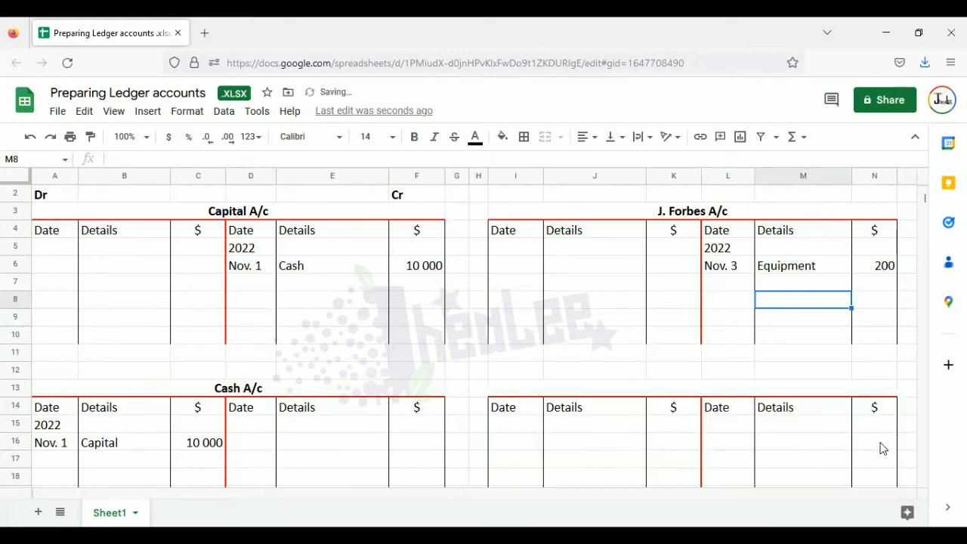
left_click(736, 393)
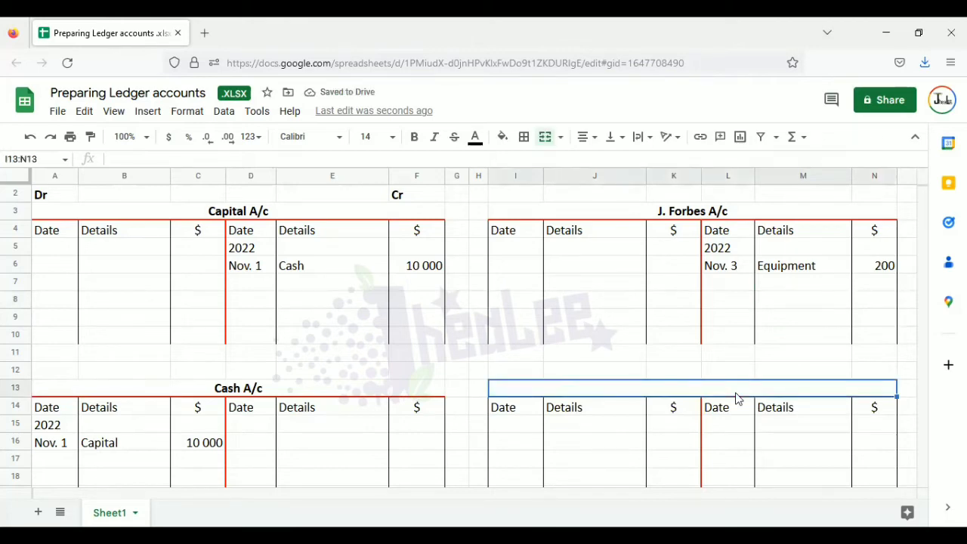
key("ctrl+b")
type("E")
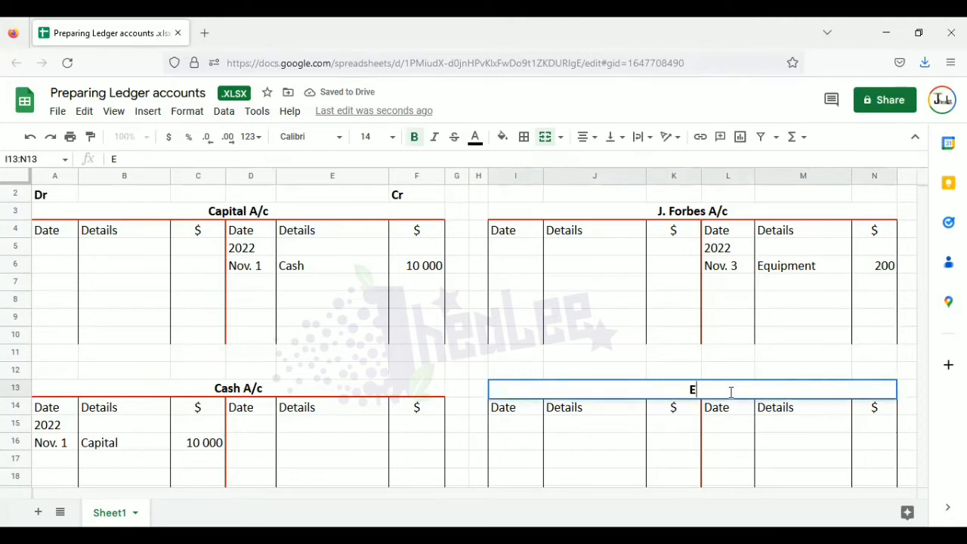
type("quipment ")
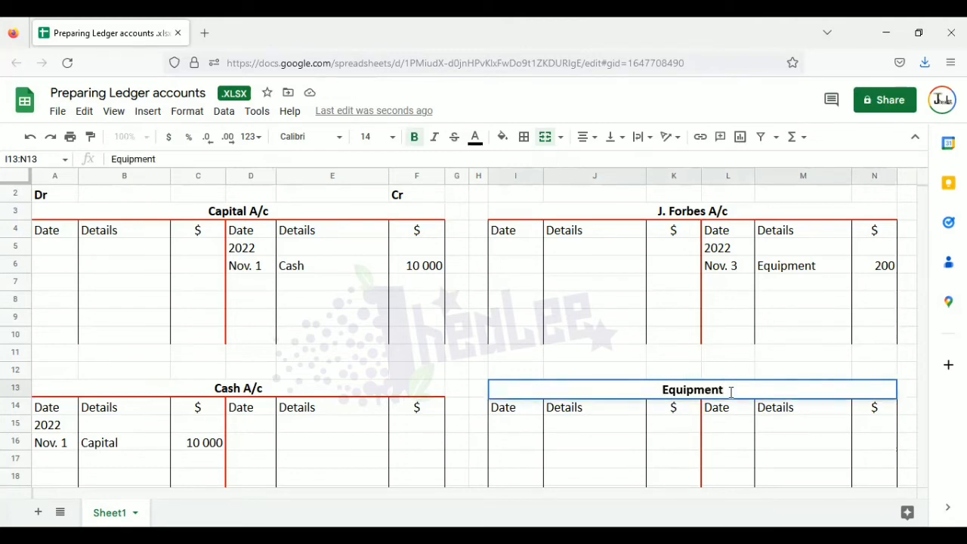
type("A/c")
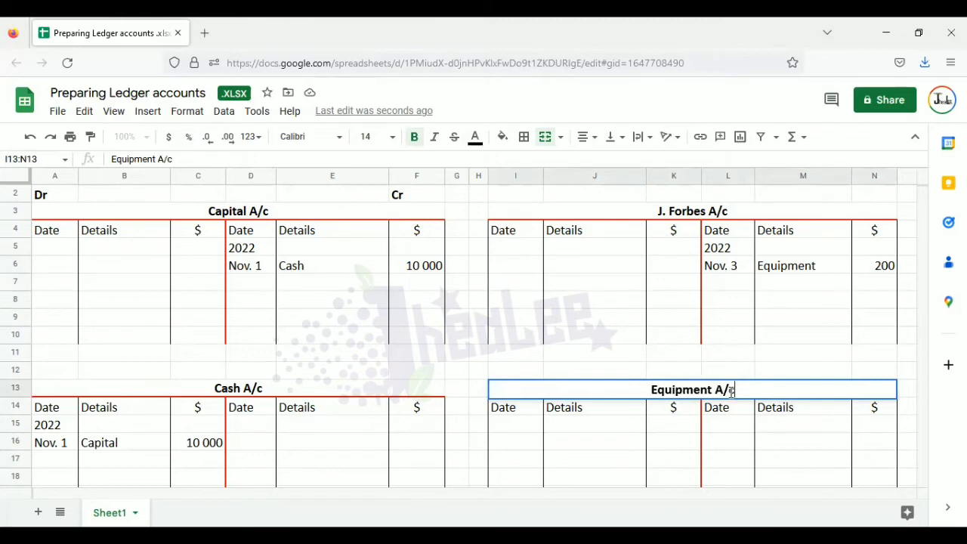
left_click(715, 433)
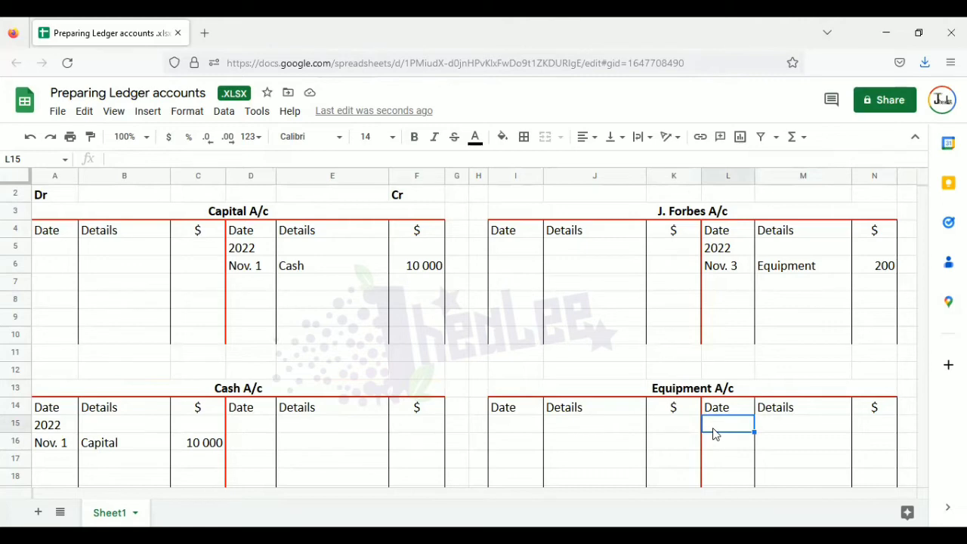
- Enter year 2022, then Nov. 3, J. Forbes, 200 on the Equipment A/c debit side
left_click(504, 428)
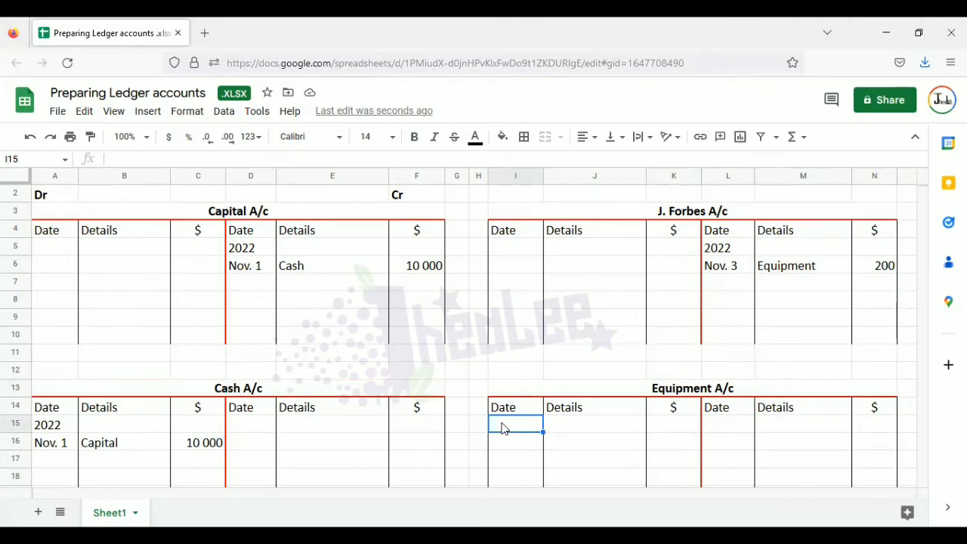
type("2022")
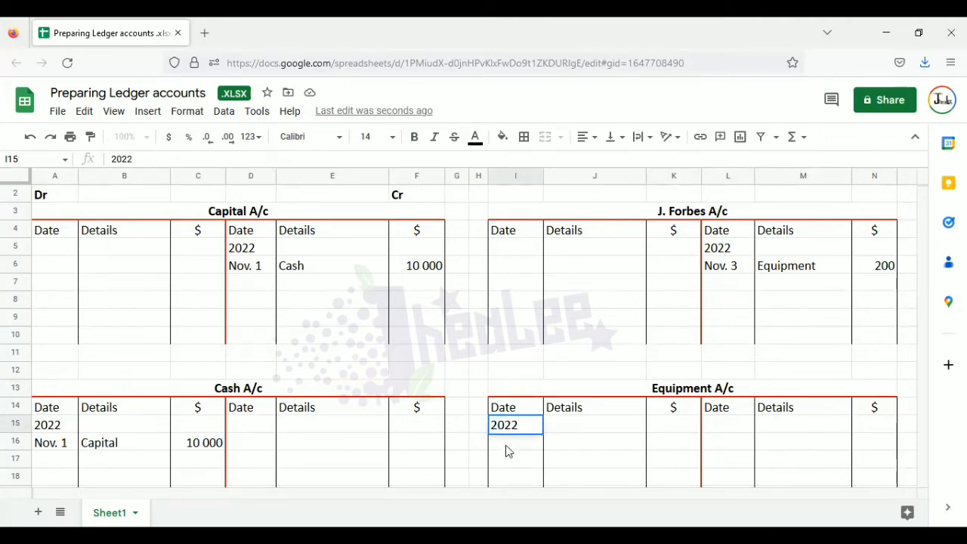
key("Return")
type("Nov. 3")
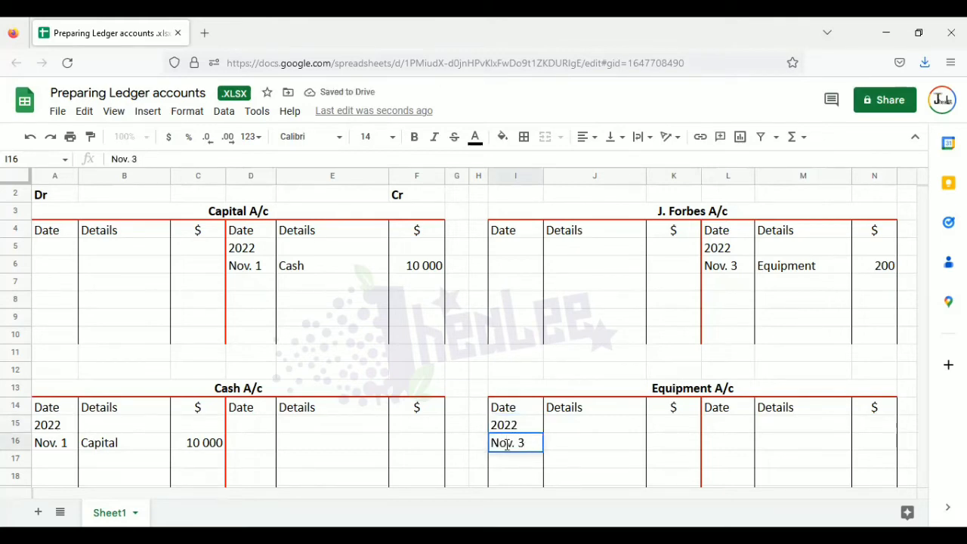
left_click(567, 446)
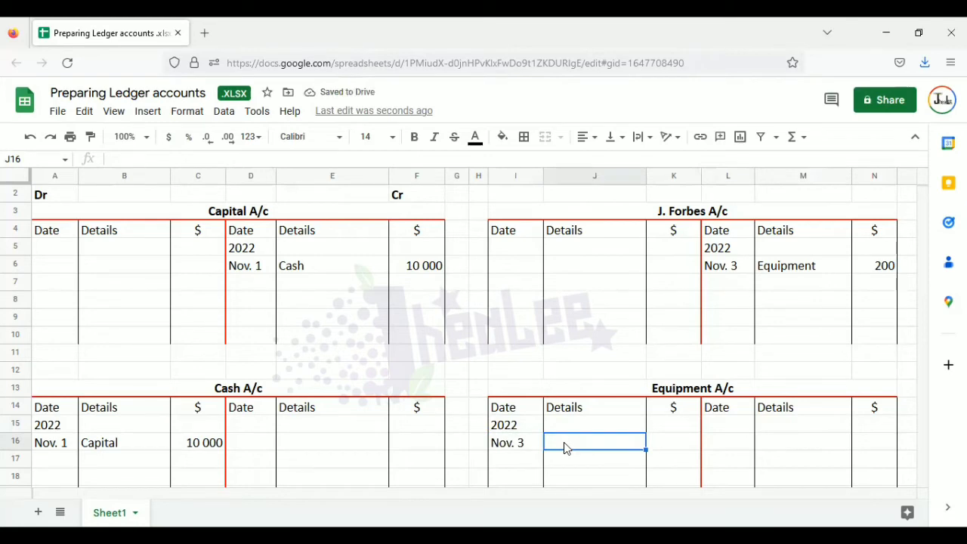
type("J. Forbes")
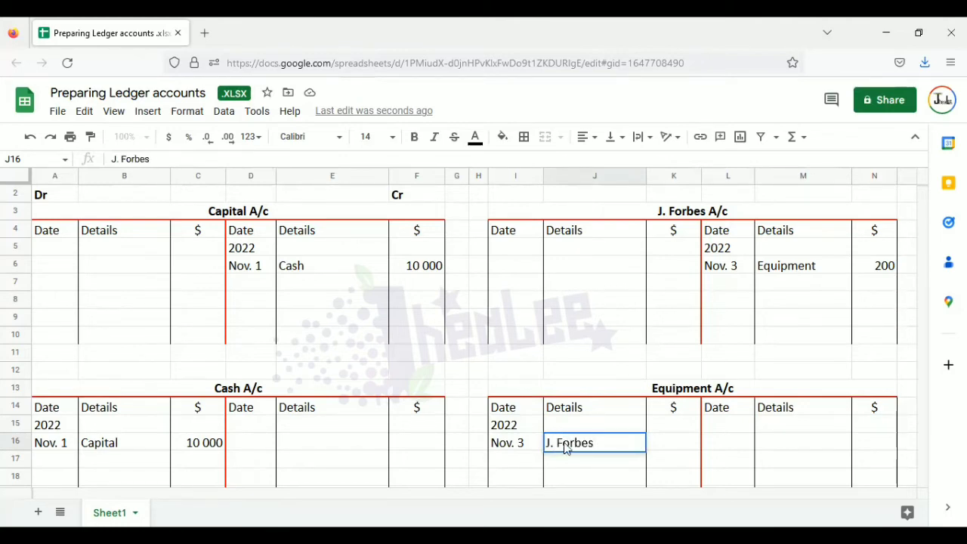
key("Tab")
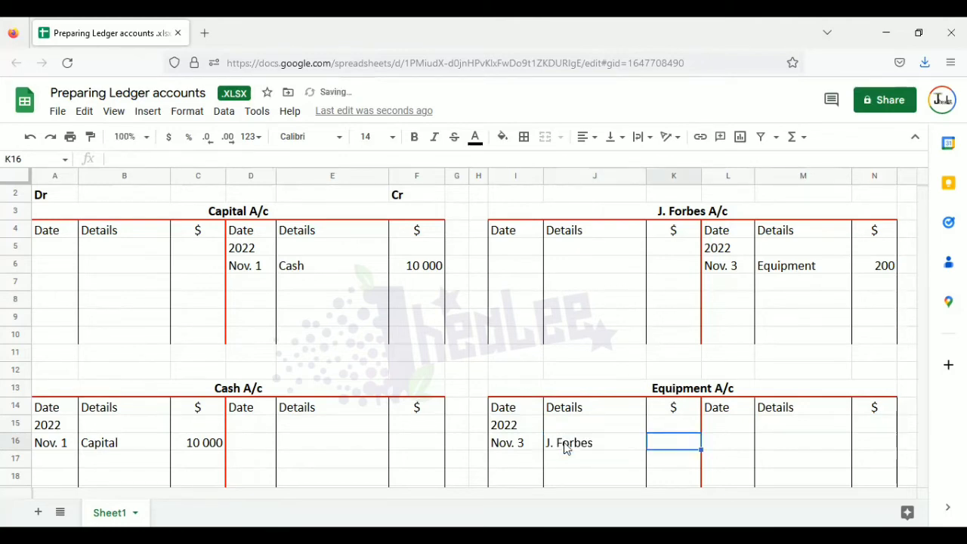
type("200")
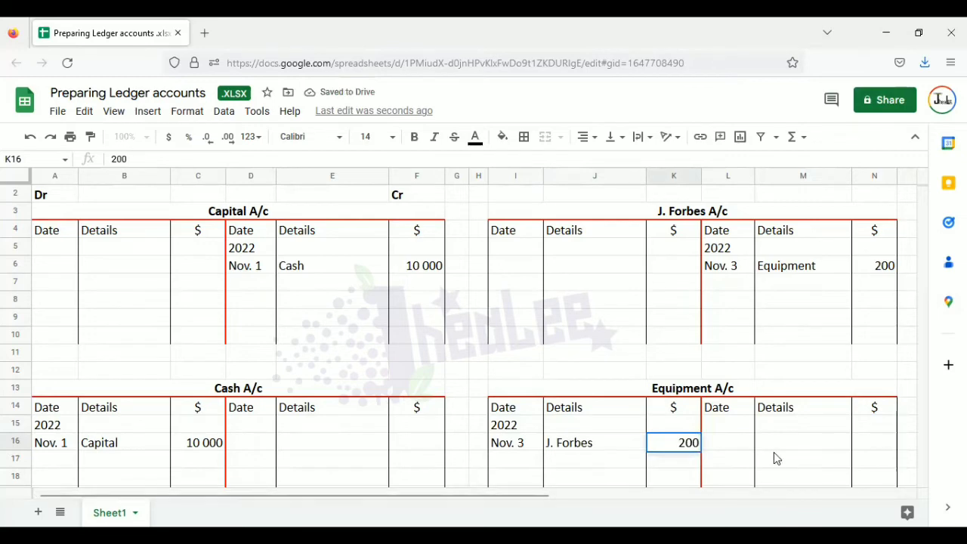
left_click(774, 456)
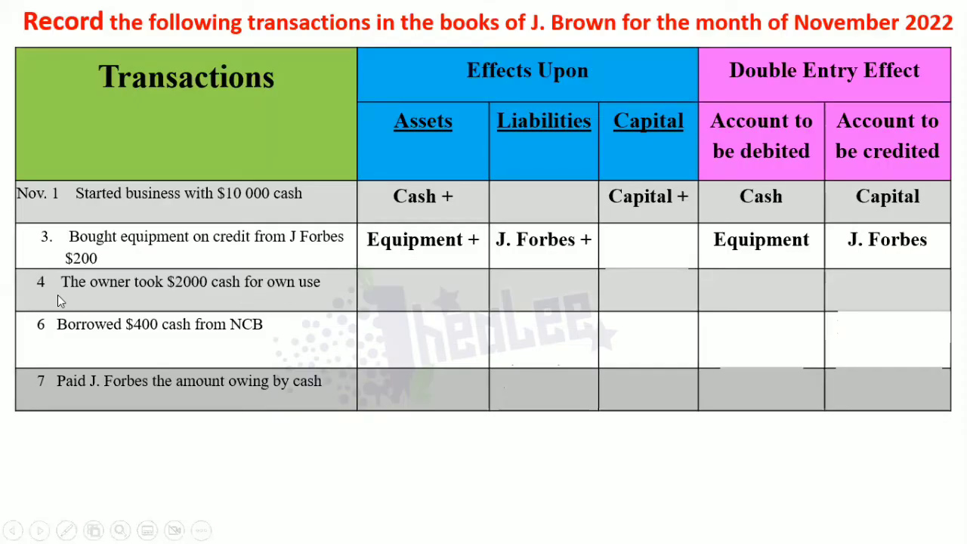
- Show the Nov. 4 withdrawal's effects on the slide, then select Capital's debit year cell A5
left_click(328, 302)
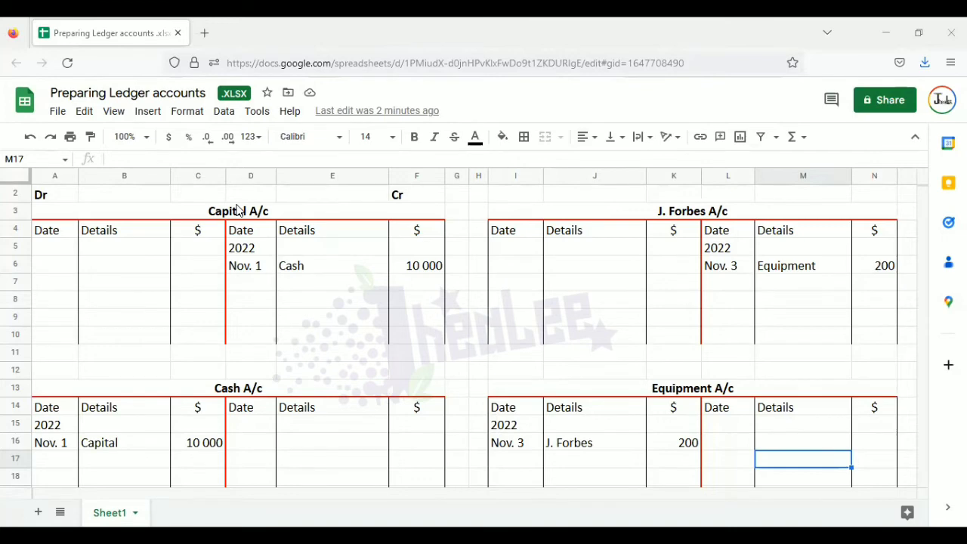
left_click(55, 250)
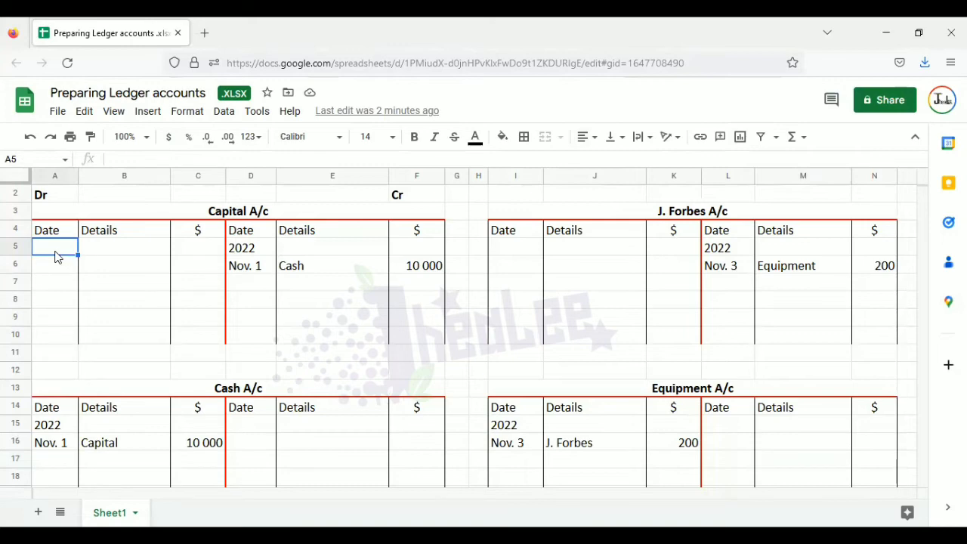
- Enter year 2022, then Nov. 4, Cash, 2 000 on the Capital A/c debit side
type("20")
type("22")
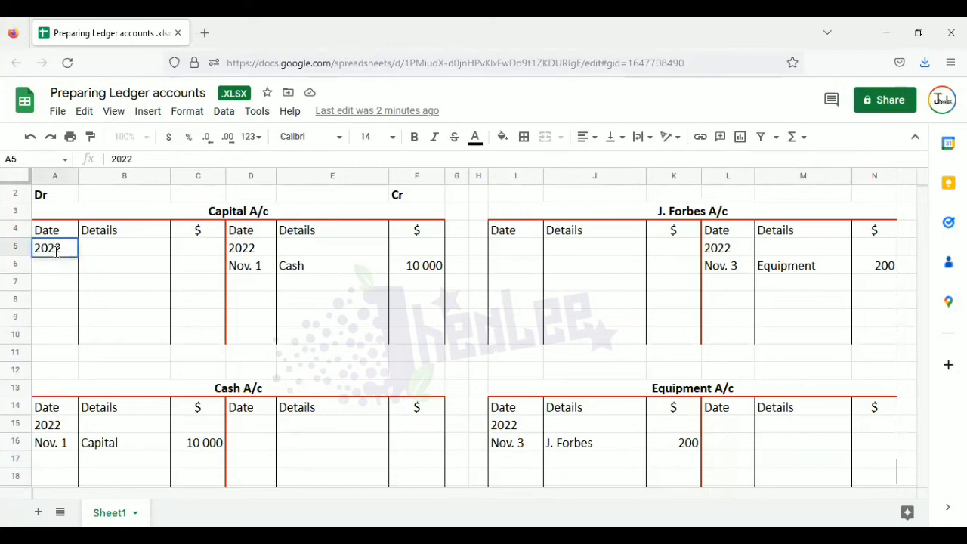
left_click(55, 270)
type("Nov. 4")
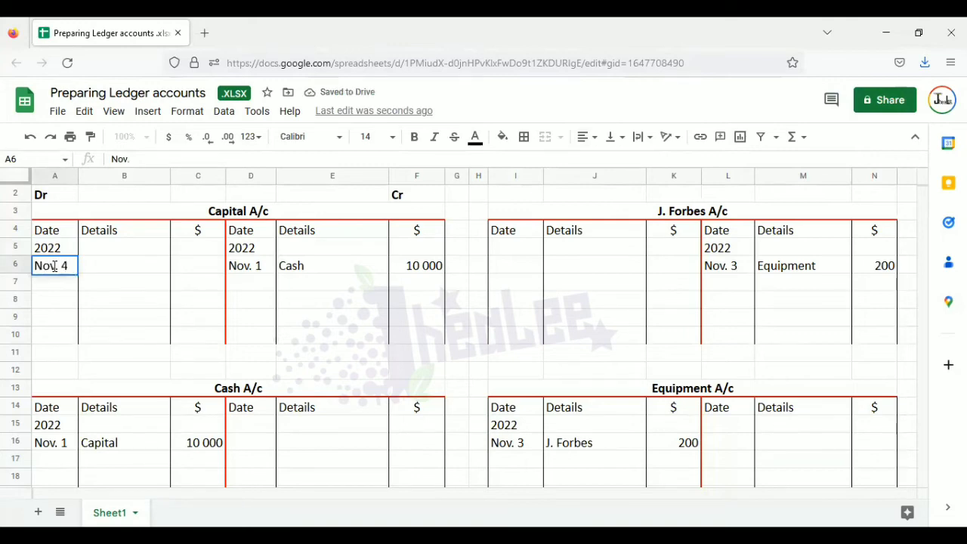
key("Tab")
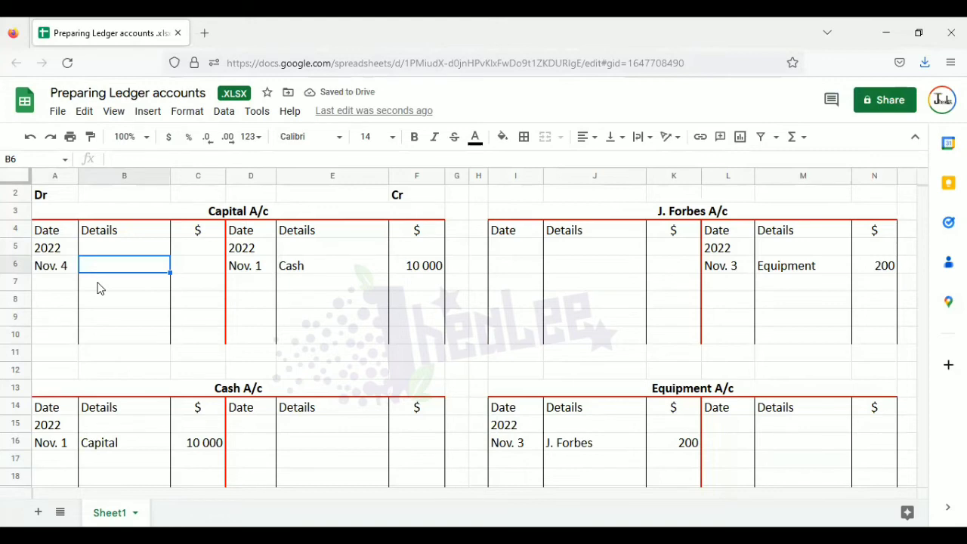
type("Cas")
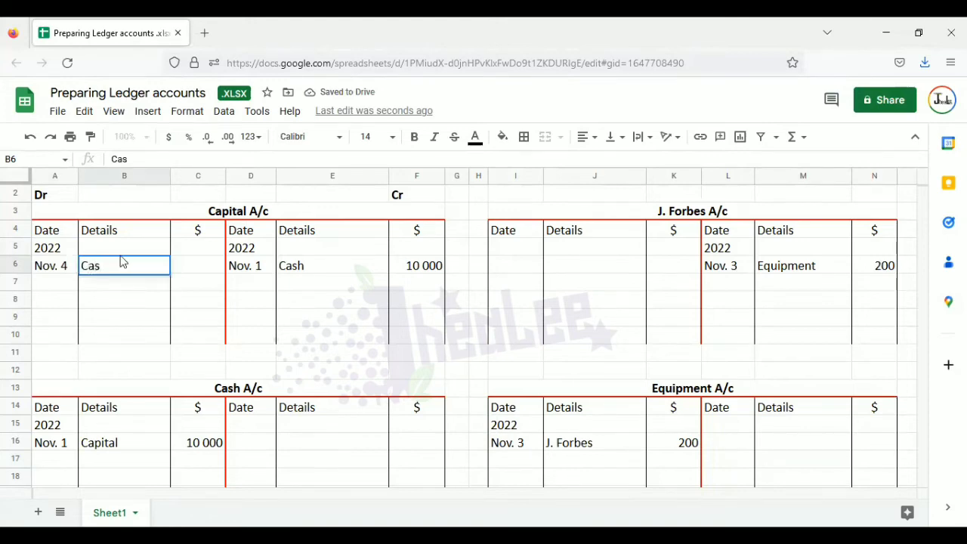
type("h")
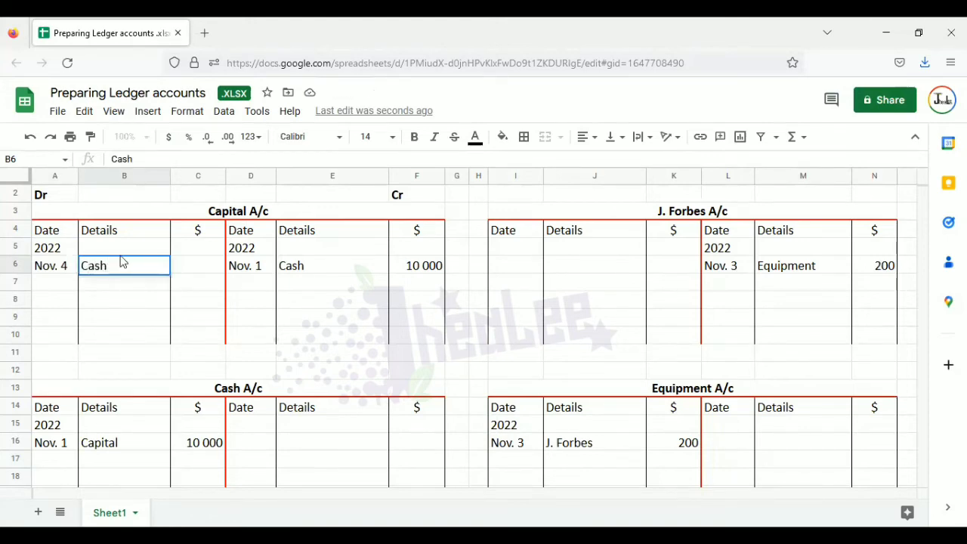
left_click(204, 272)
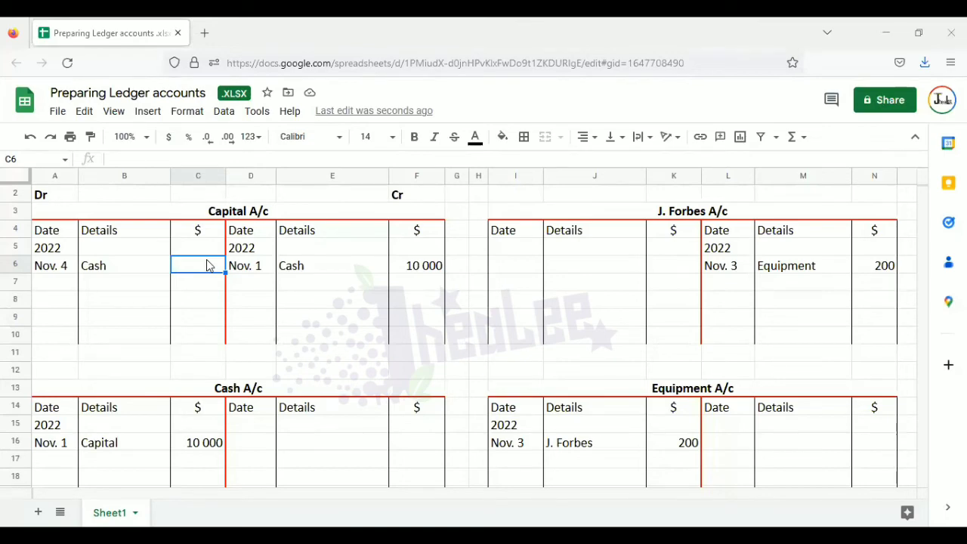
type("2")
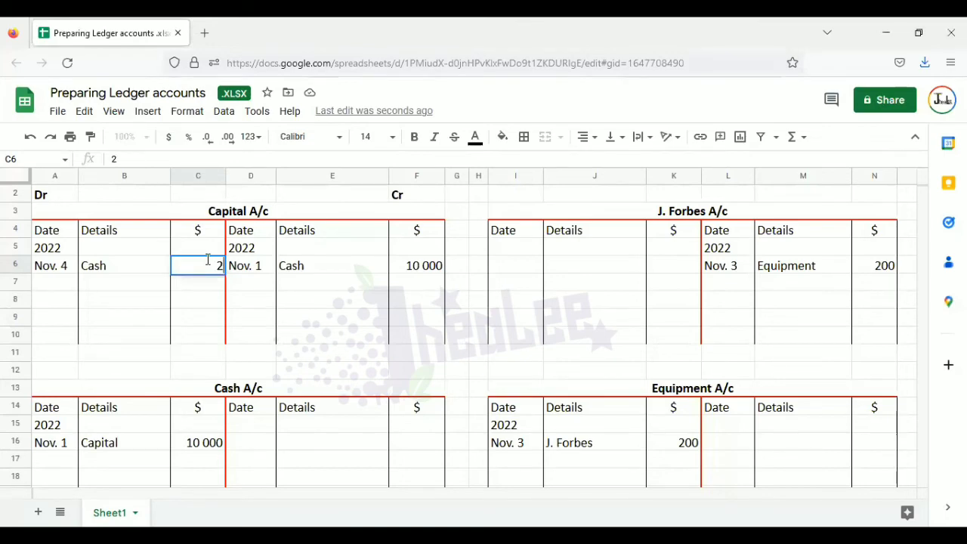
type(" 000")
left_click(246, 338)
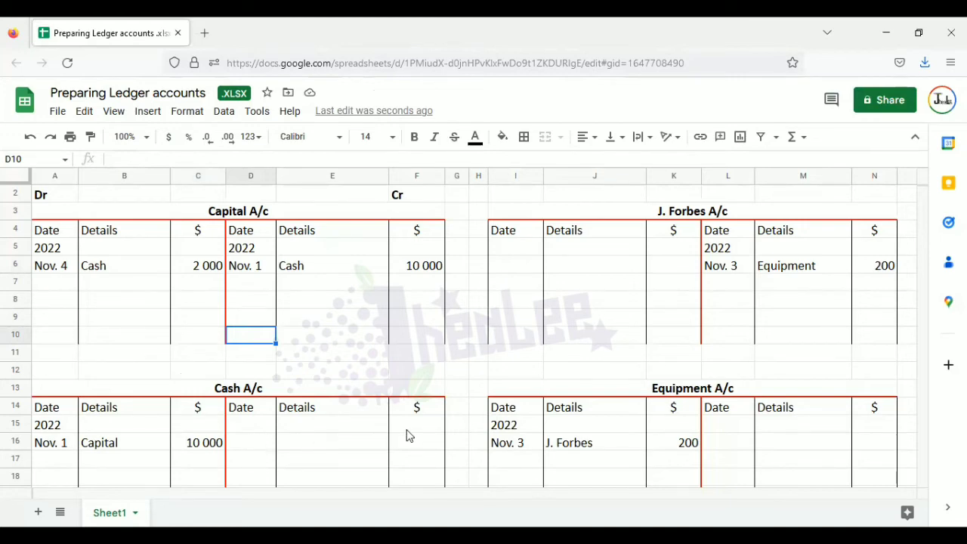
- Enter Nov. 4, Capital, 2 000 on Cash's credit side and highlight both Nov. 4 entries
left_click(244, 431)
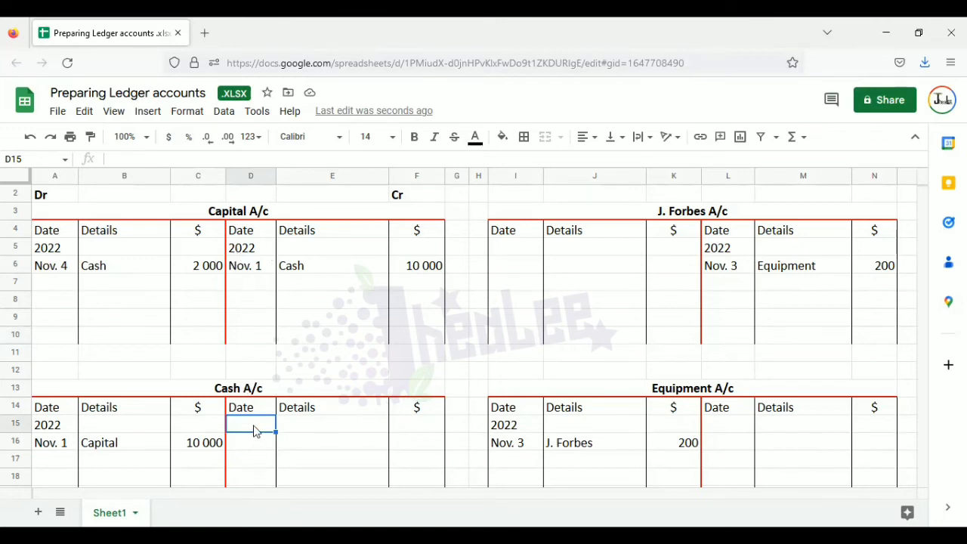
type("Nov.")
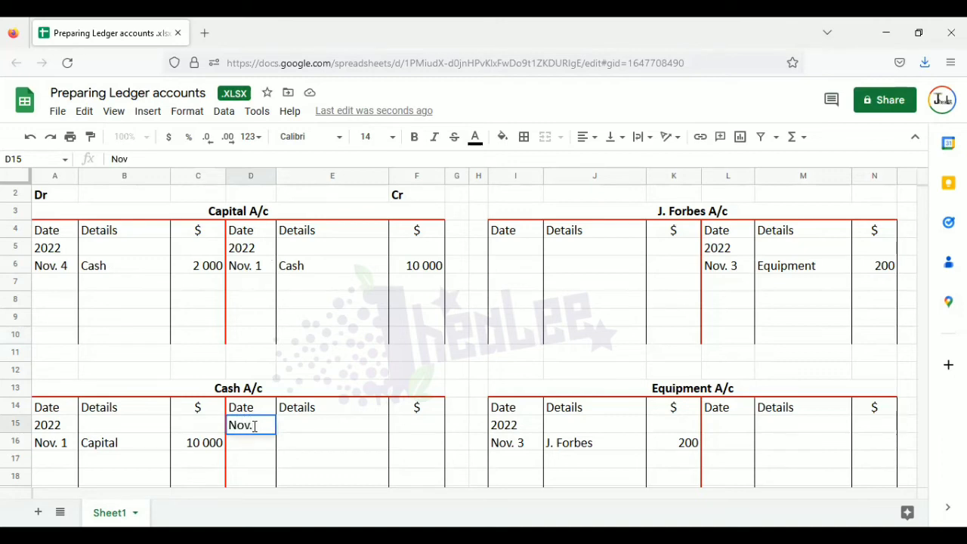
type(" 4")
key("Tab")
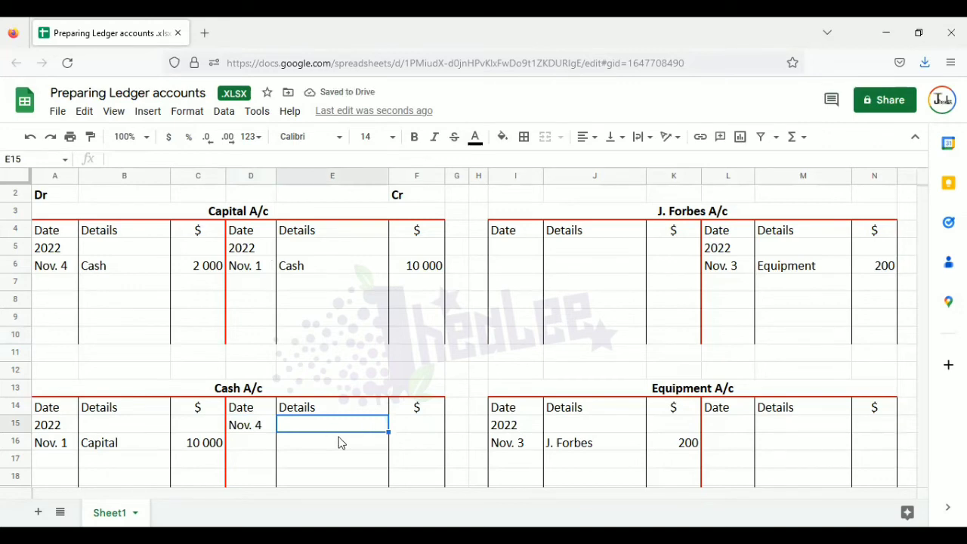
type("Capital")
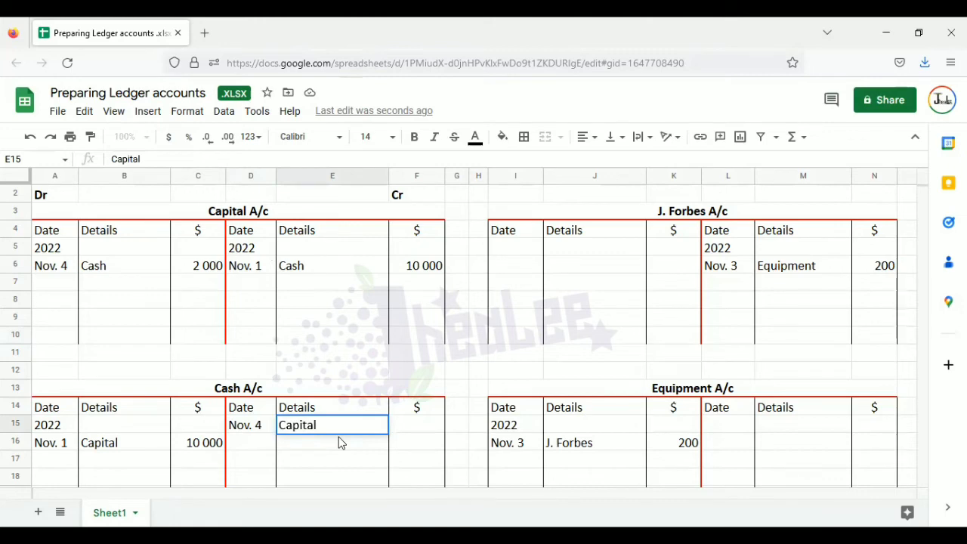
key("Tab")
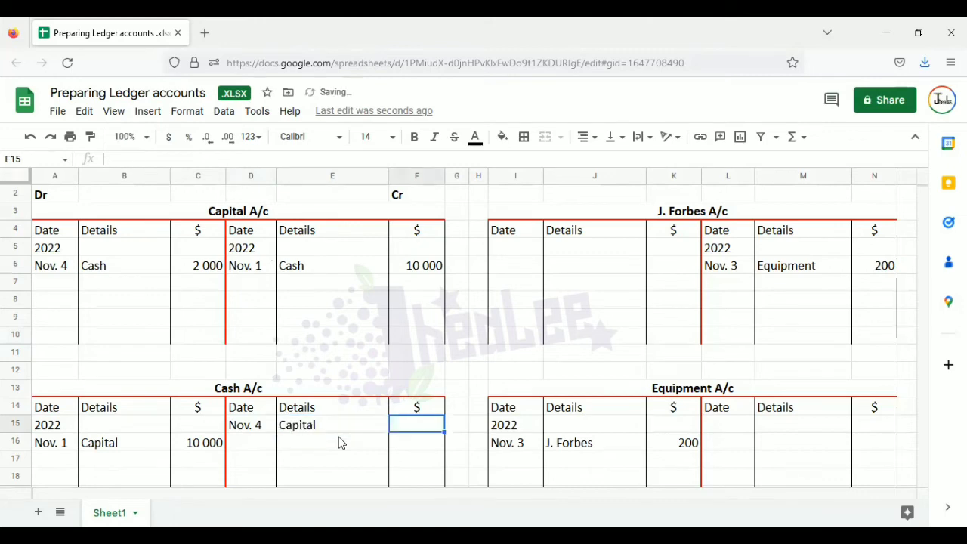
type("2 000")
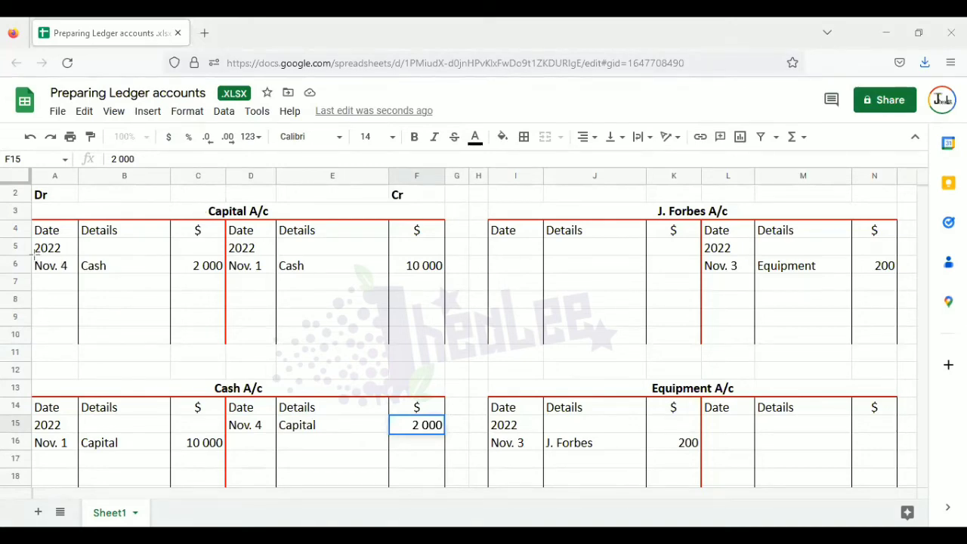
left_click_drag(32, 257, 225, 284)
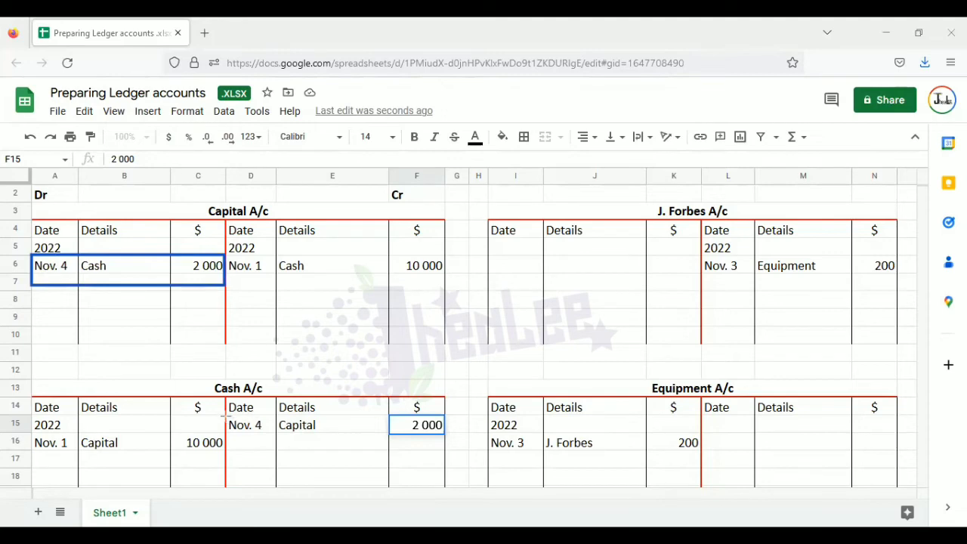
left_click_drag(225, 416, 446, 436)
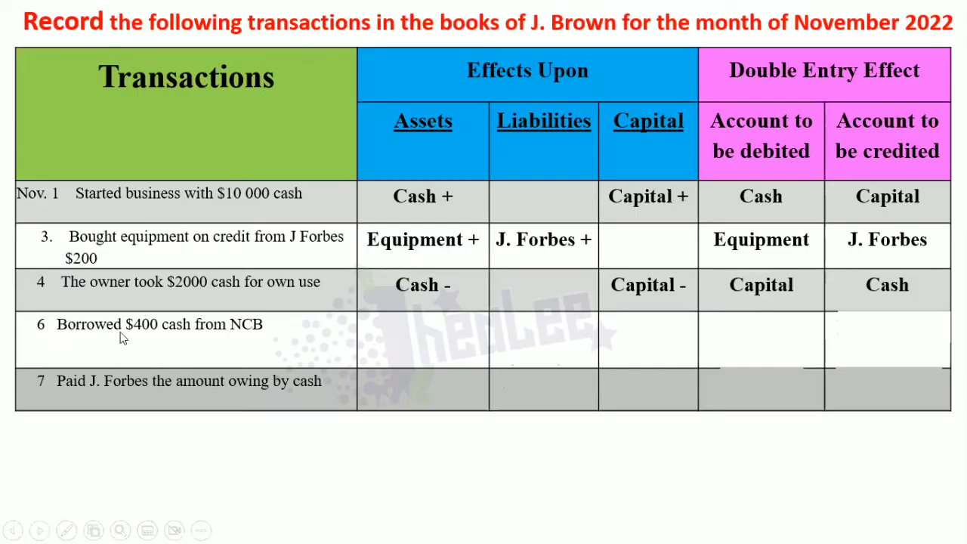
- Reveal the Nov. 6 row: Cash and NCB (Loan) increase, debit Cash, credit NCB (Loan)
left_click(316, 354)
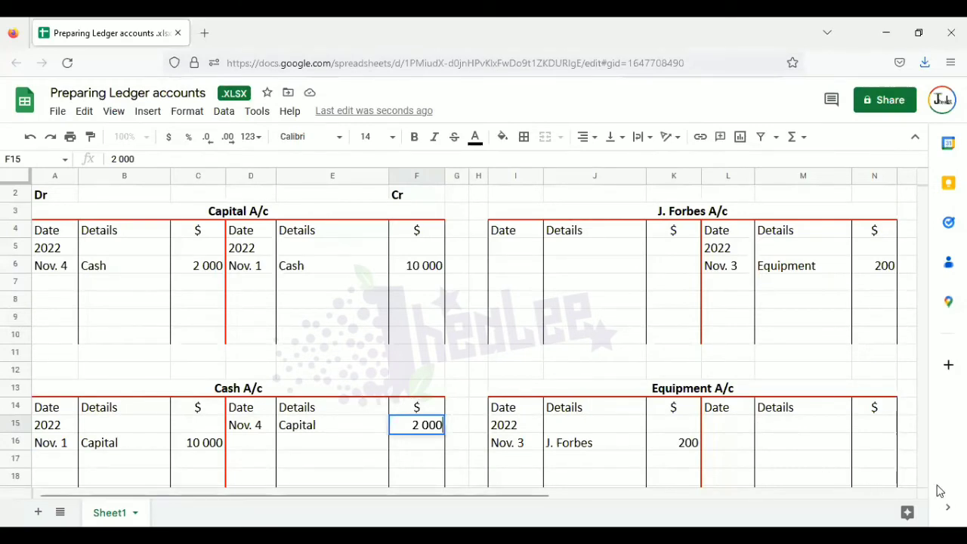
- Commit the 2 000 credit, then enter 6, NCB (Loan), 400 in Cash's debit row A17:C17
left_click(922, 484)
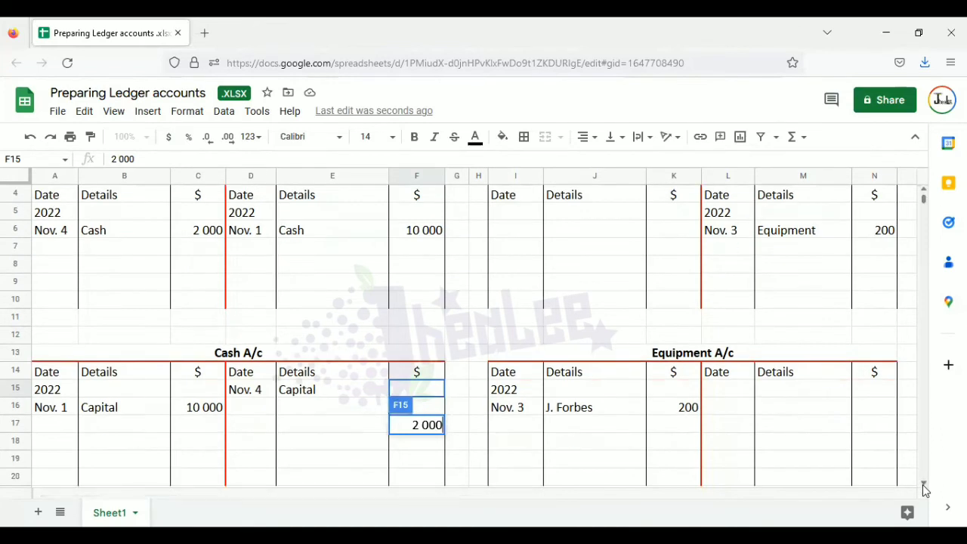
left_click(138, 433)
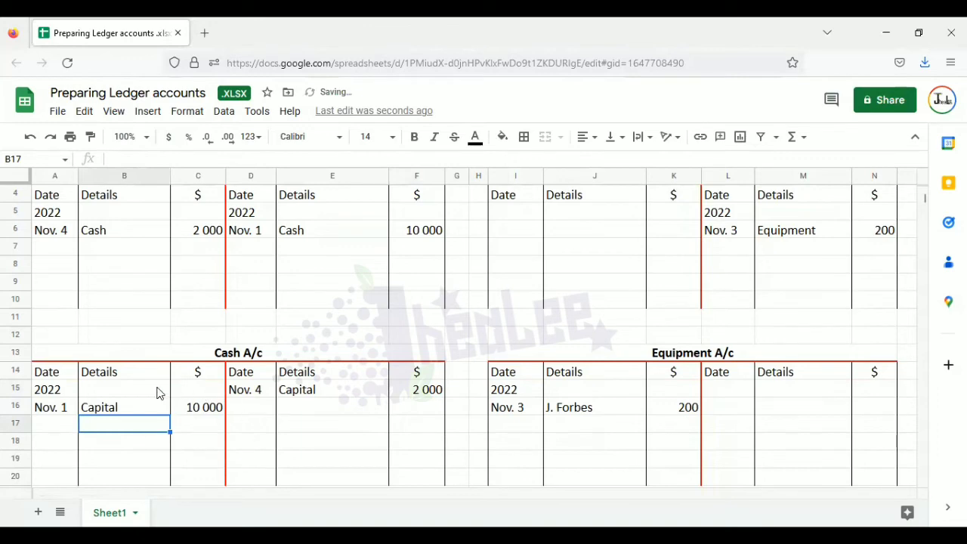
left_click(62, 427)
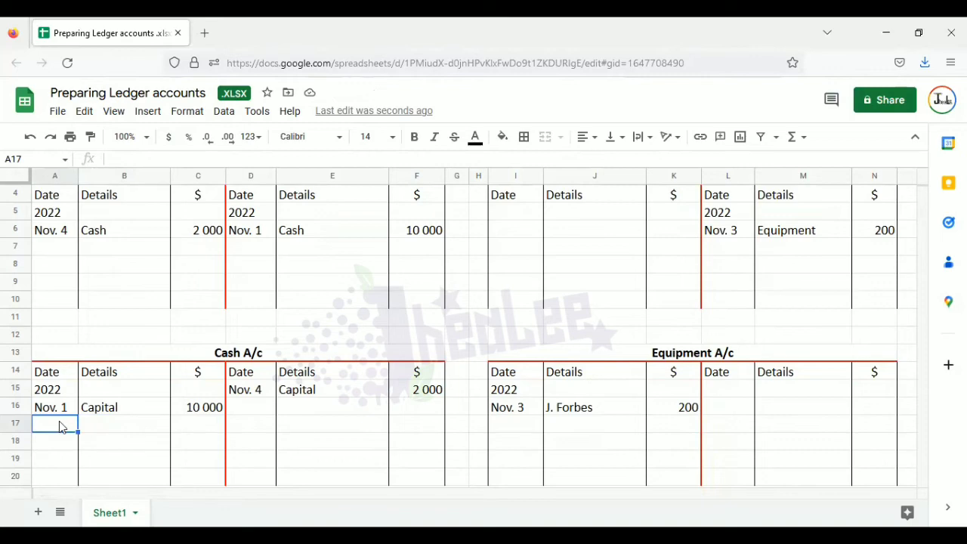
double_click(59, 421)
type("6")
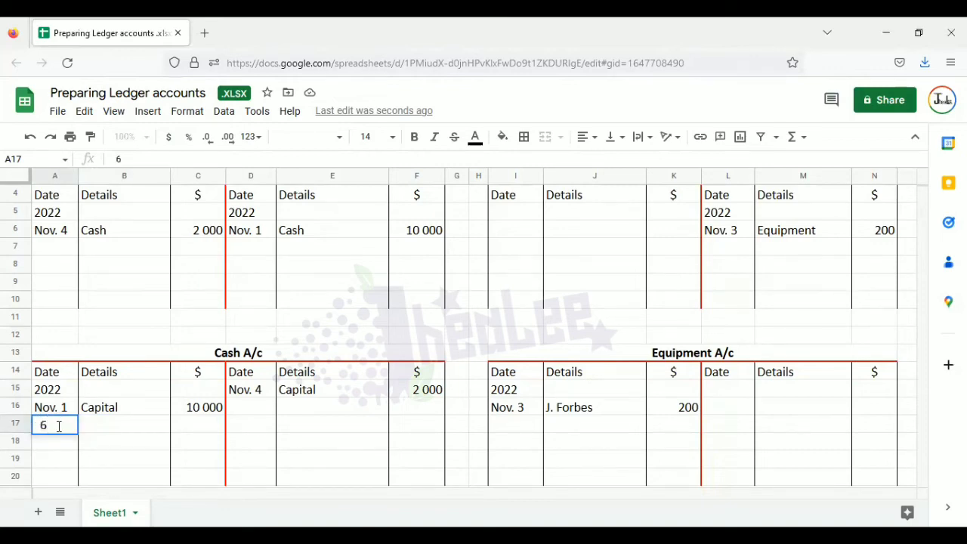
left_click(120, 431)
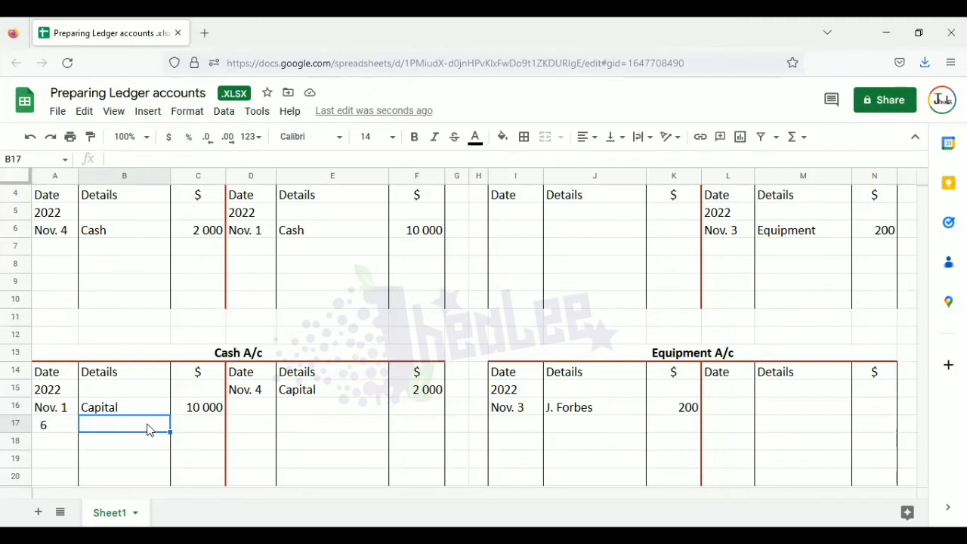
type("NCB (Loan)")
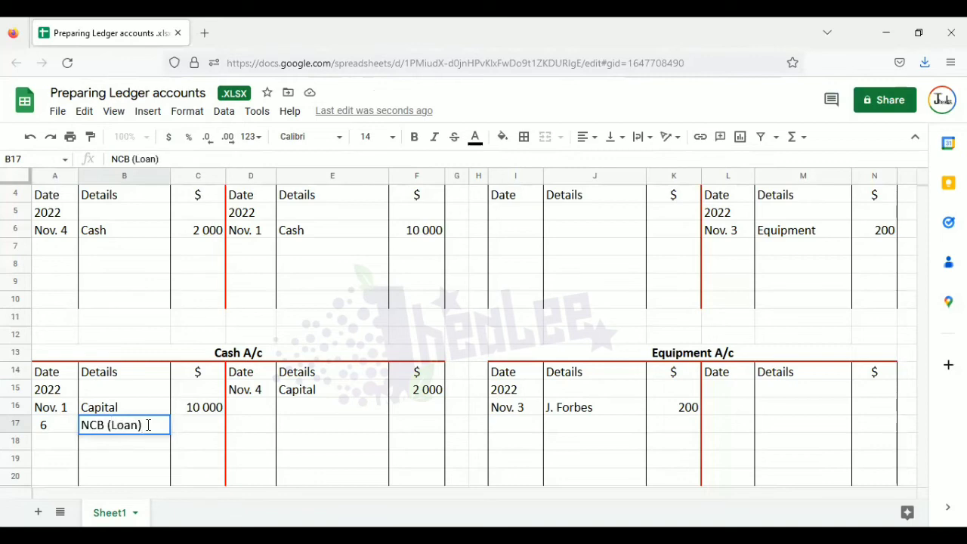
key("Tab")
type("400")
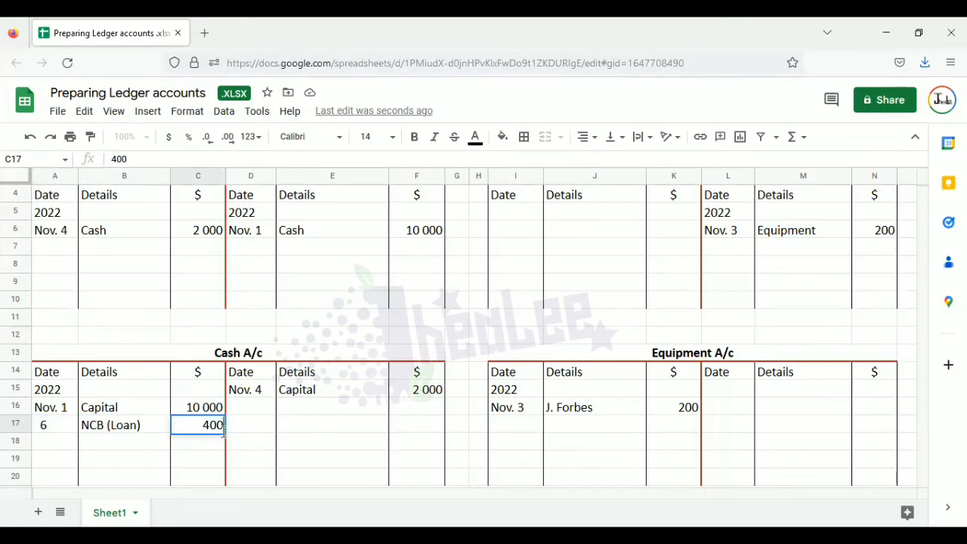
left_click(287, 442)
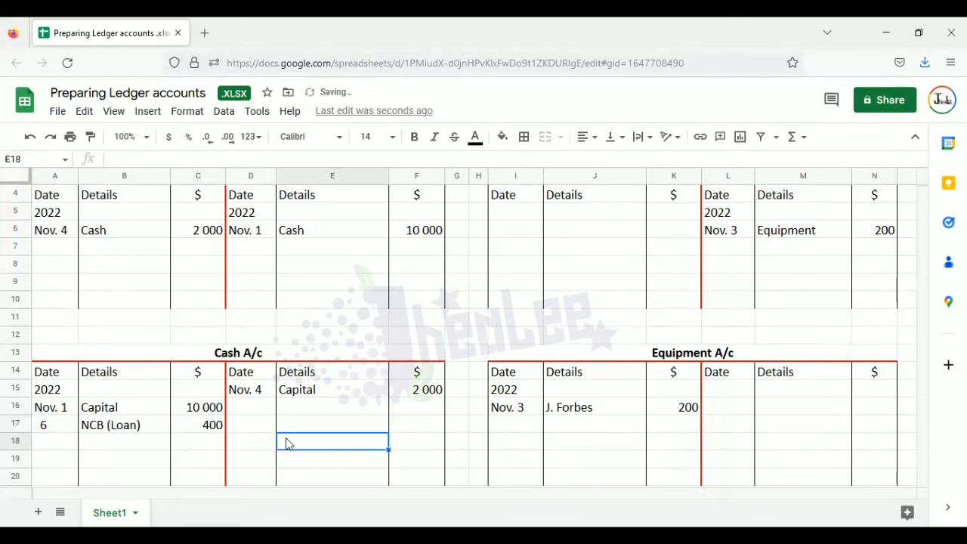
- Nudge the empty chart box aside and title a new T-account 'NCB (Loan) A/c' in bold
left_click(923, 483)
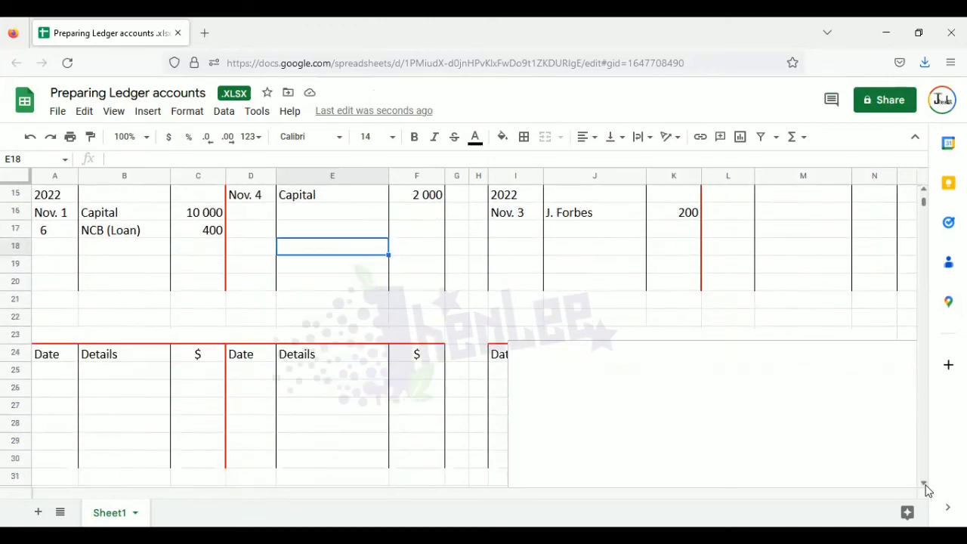
left_click(653, 408)
left_click_drag(618, 406, 627, 403)
left_click(192, 340)
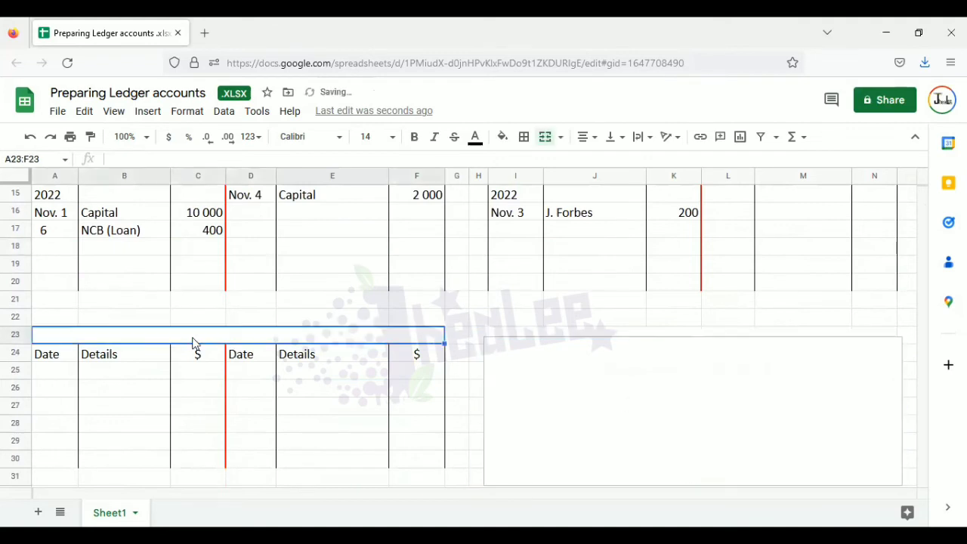
type("N")
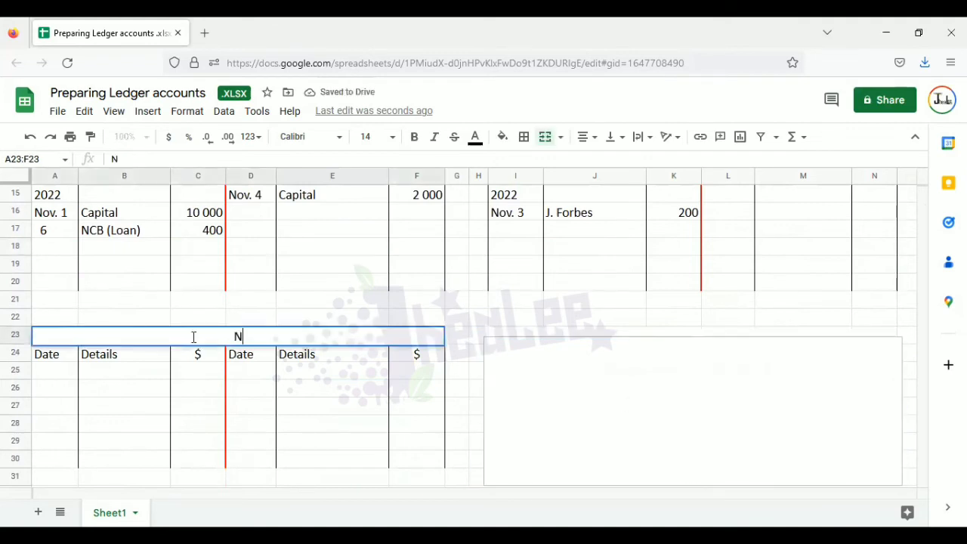
type("CB (")
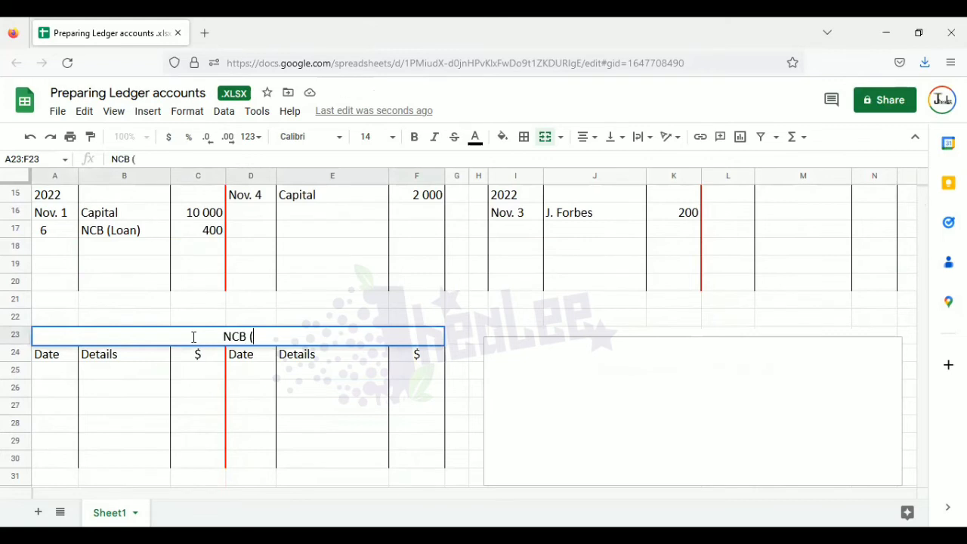
type("Loan) ")
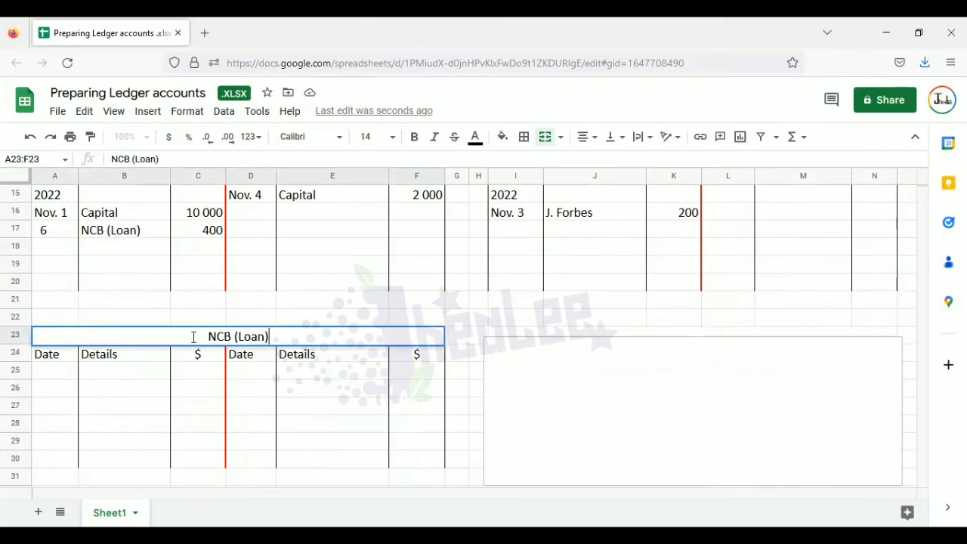
type("A/c")
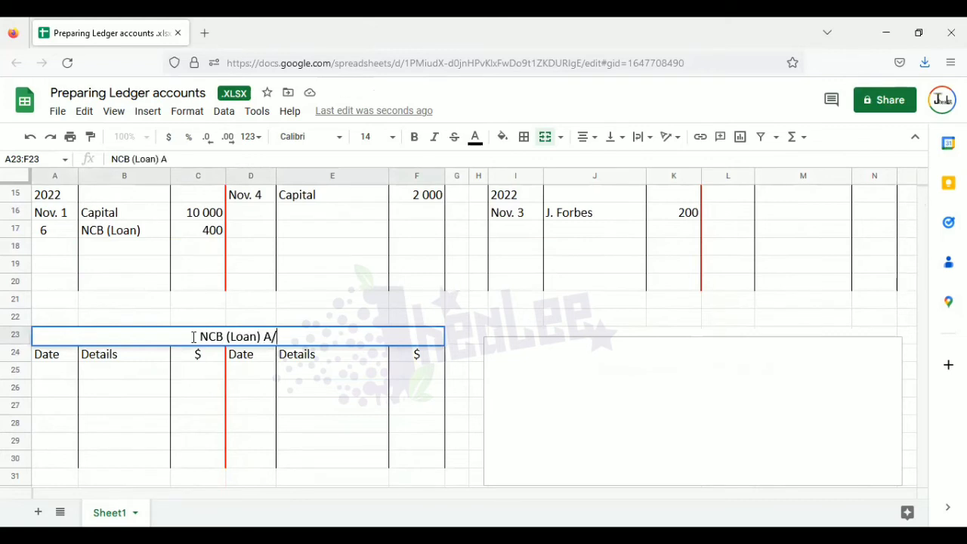
left_click(194, 360)
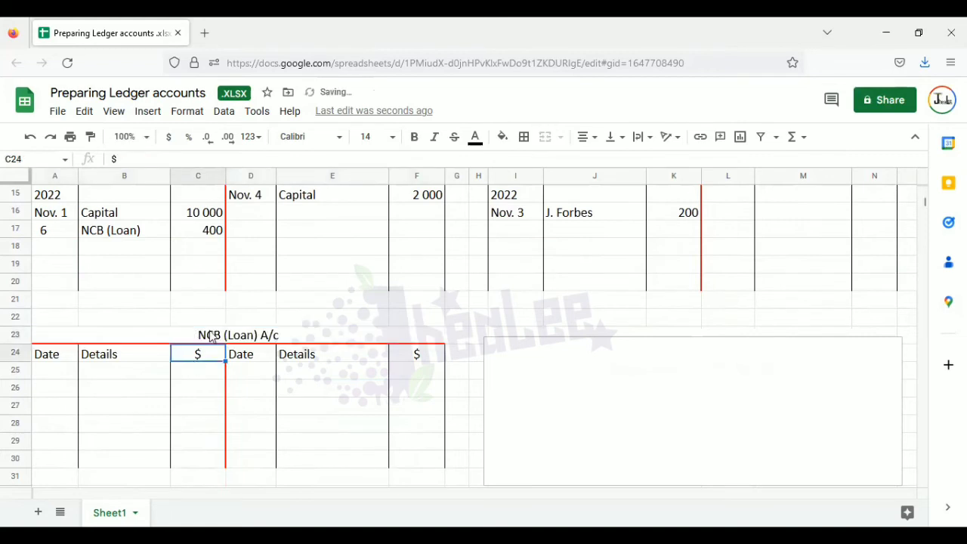
left_click(210, 335)
key("ctrl+b")
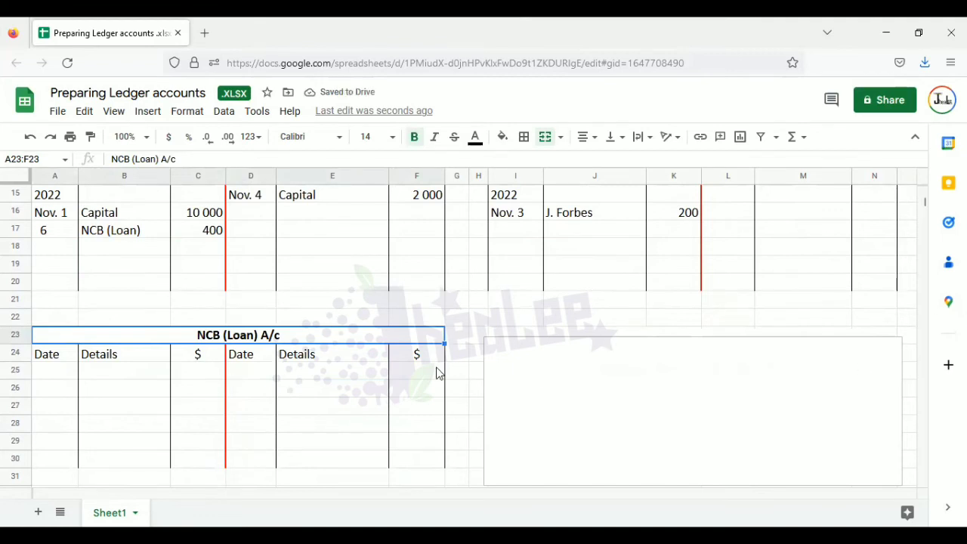
- Enter Nov. 6, Cash, 400 on the NCB (Loan) A/c credit side
left_click(252, 371)
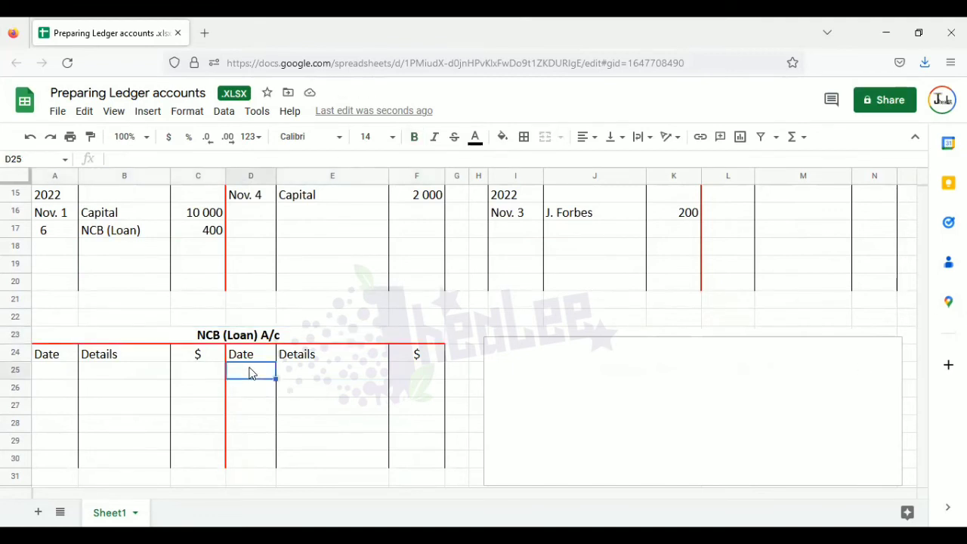
type("Nov. 6")
key("Tab")
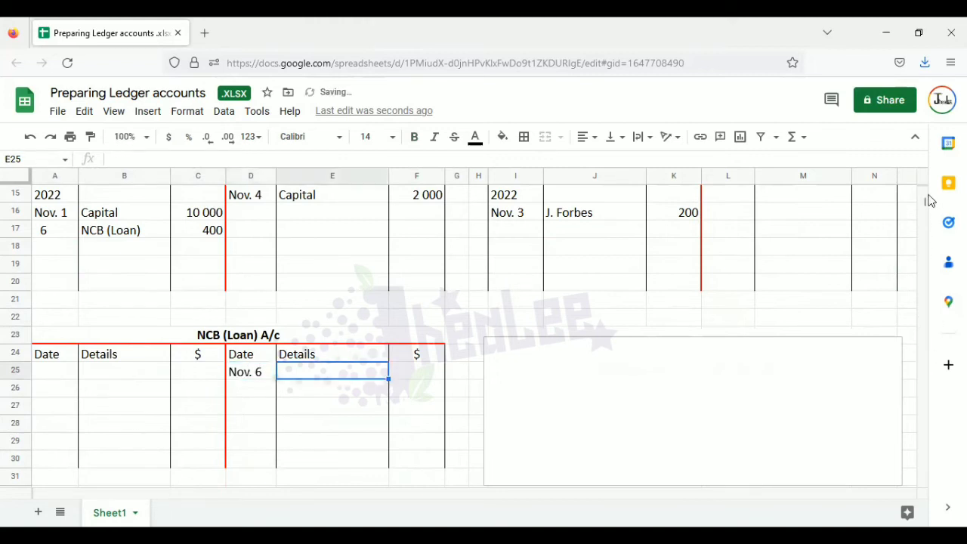
scroll(924, 194, "up", 1)
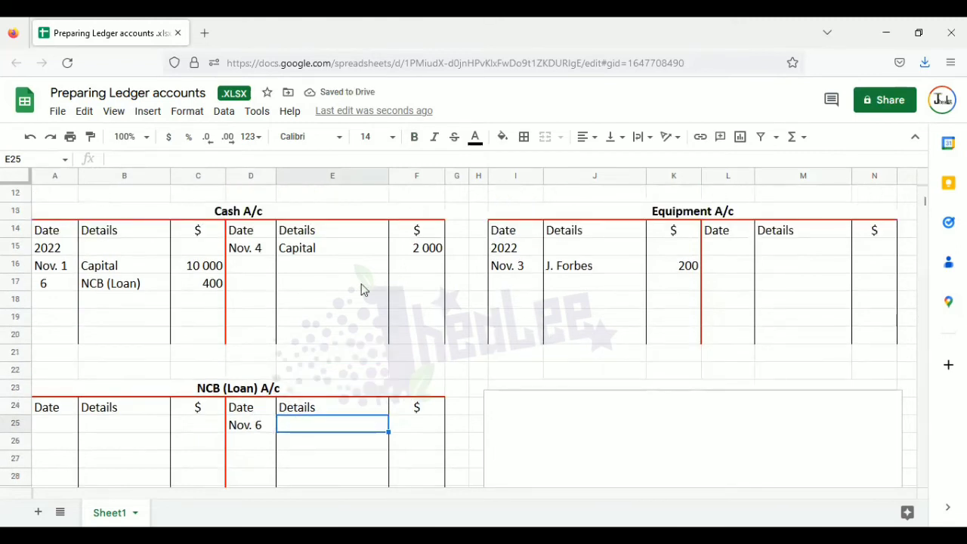
type("Ca")
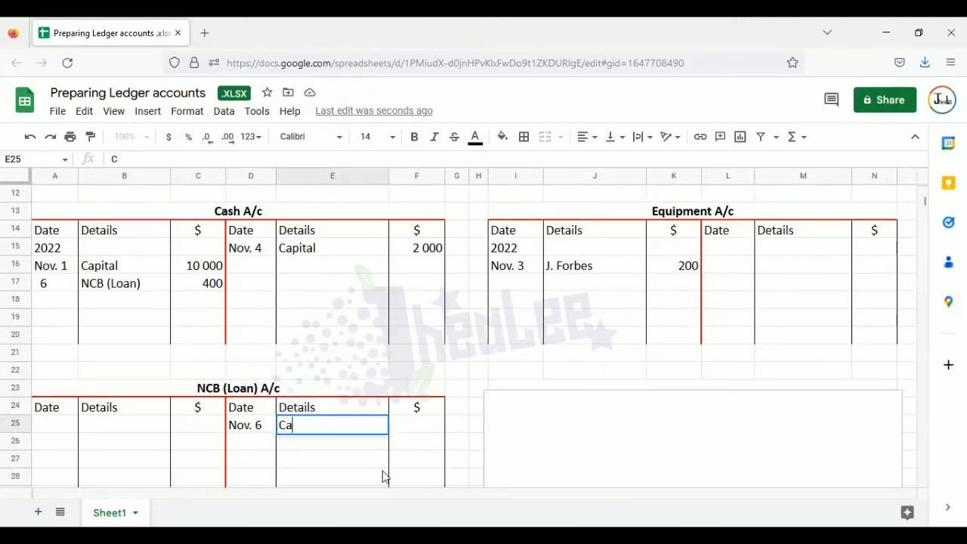
type("sh")
key("Tab")
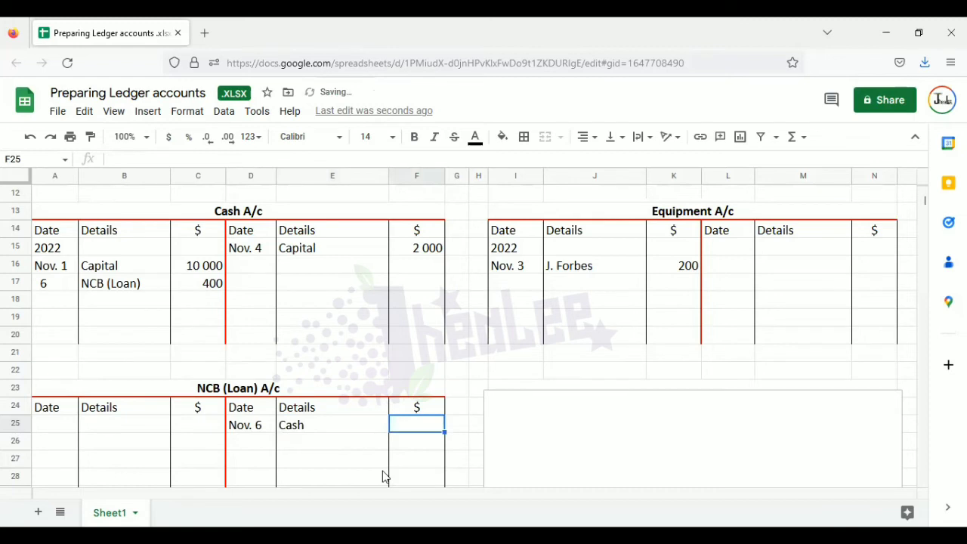
type("400")
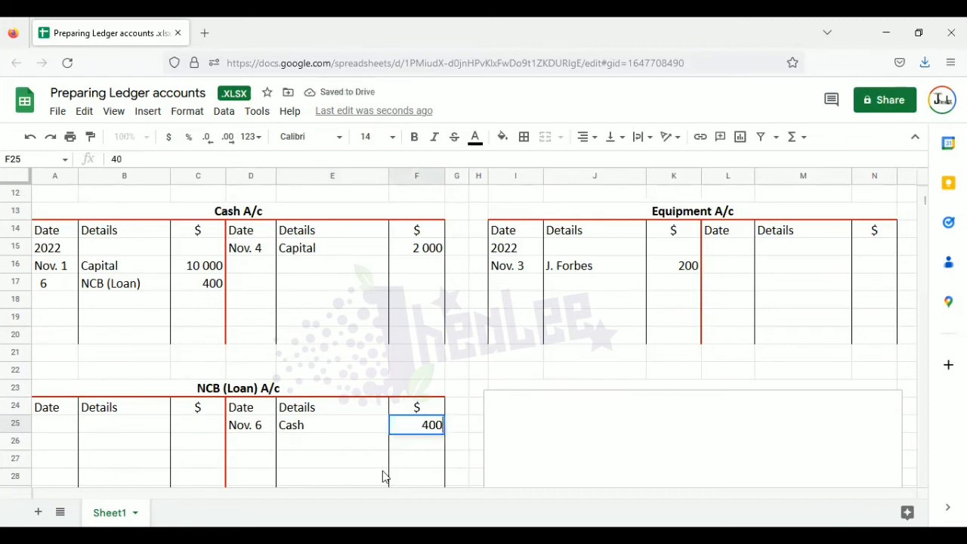
left_click(322, 454)
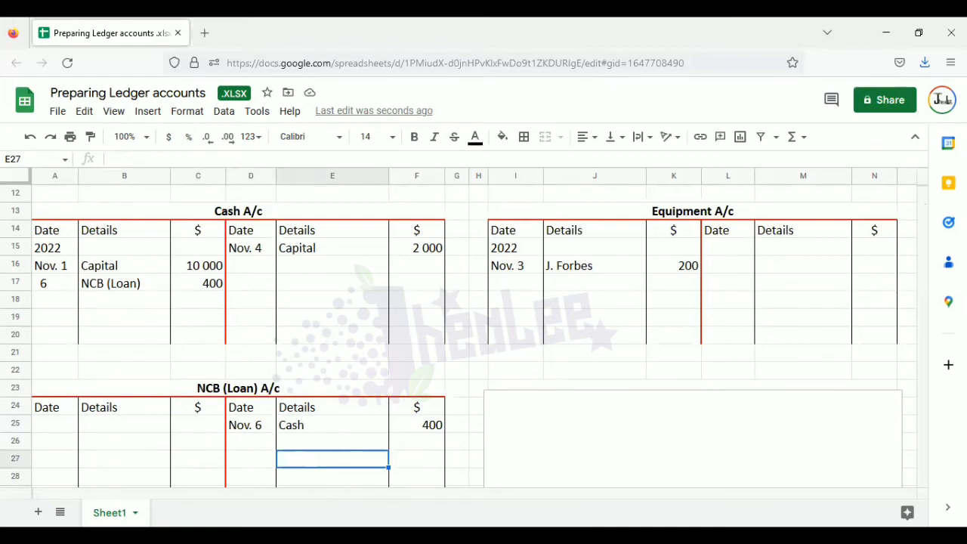
key("alt+Tab")
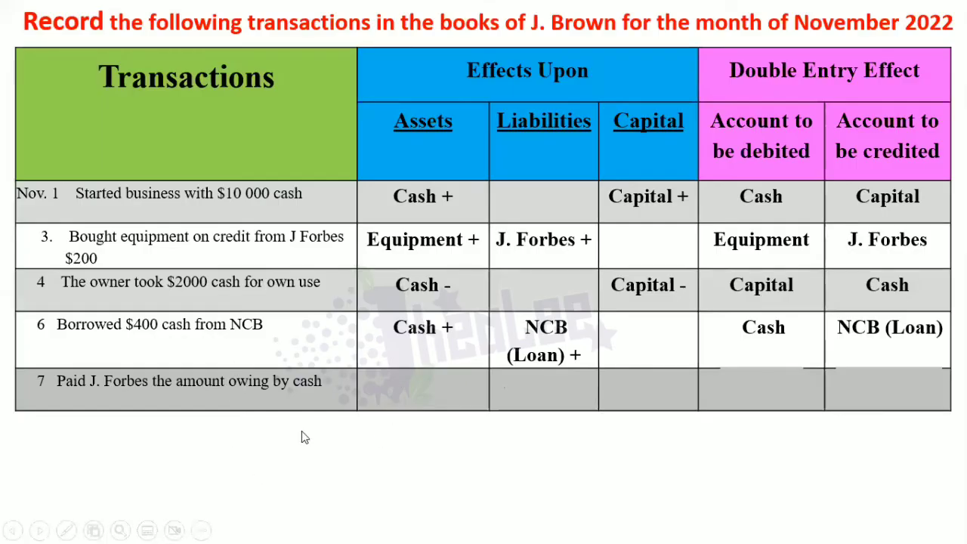
- Animate the Nov. 7 row's analysis: J. Forbes debited, Cash credited
left_click(330, 412)
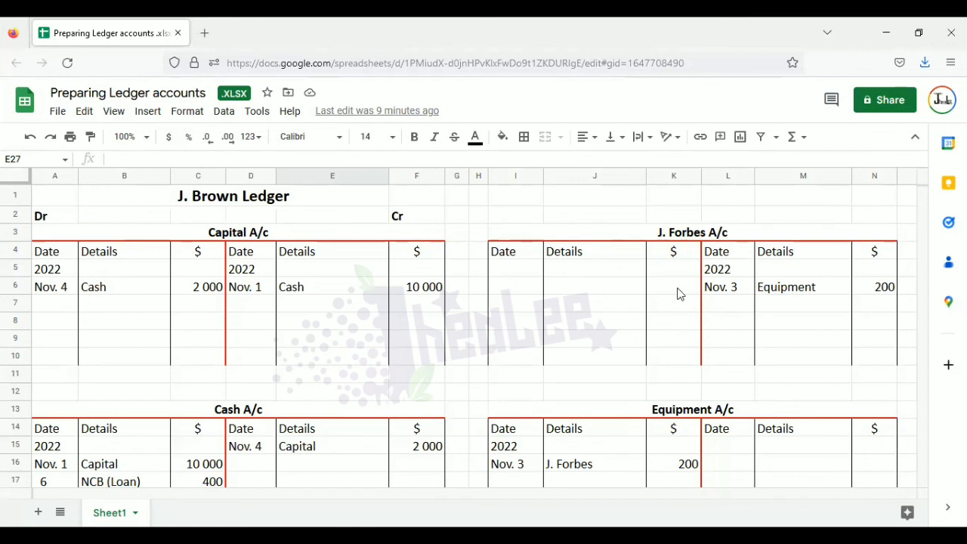
- Enter year 2022, then Nov. 7, Cash, 200 on the J. Forbes A/c debit side
left_click(510, 272)
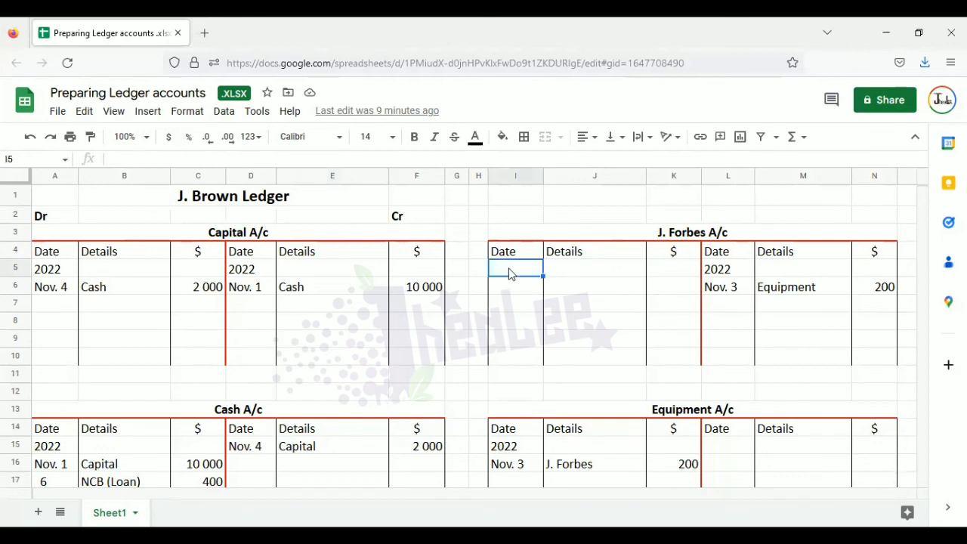
type("2022")
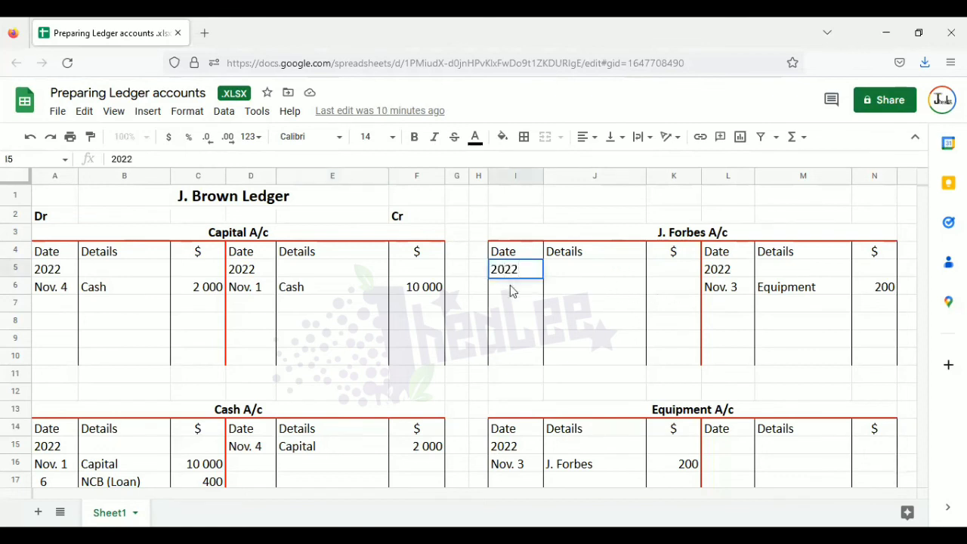
key("Return")
type("Nov. 7")
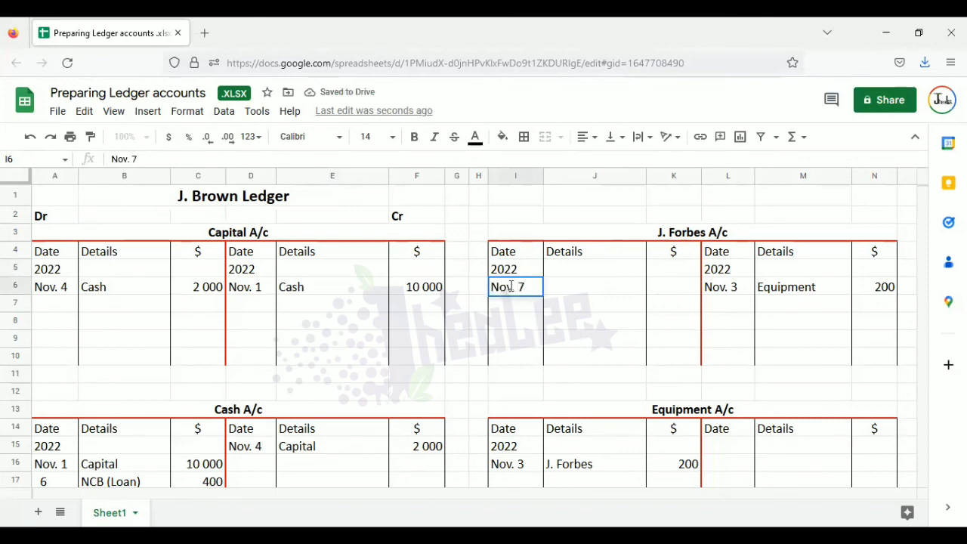
left_click(563, 291)
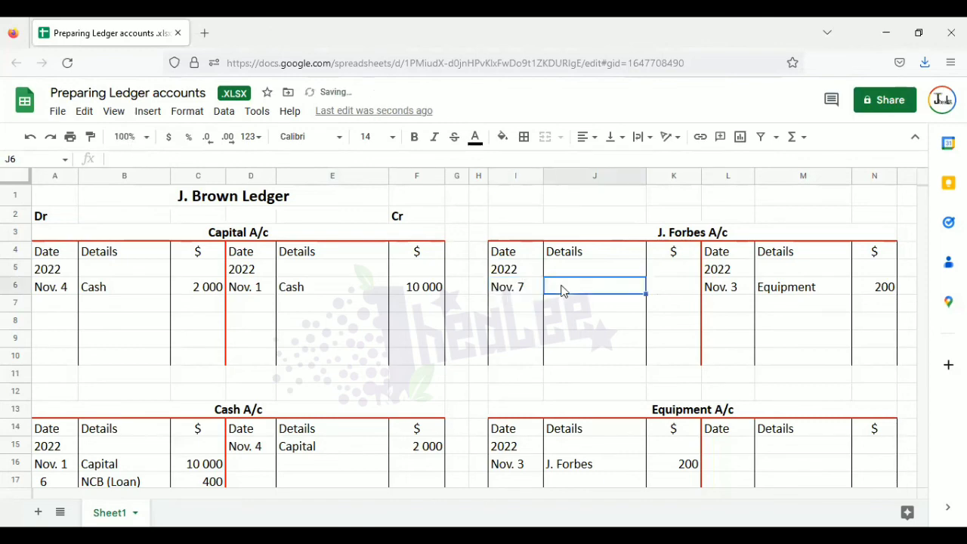
type("Cash")
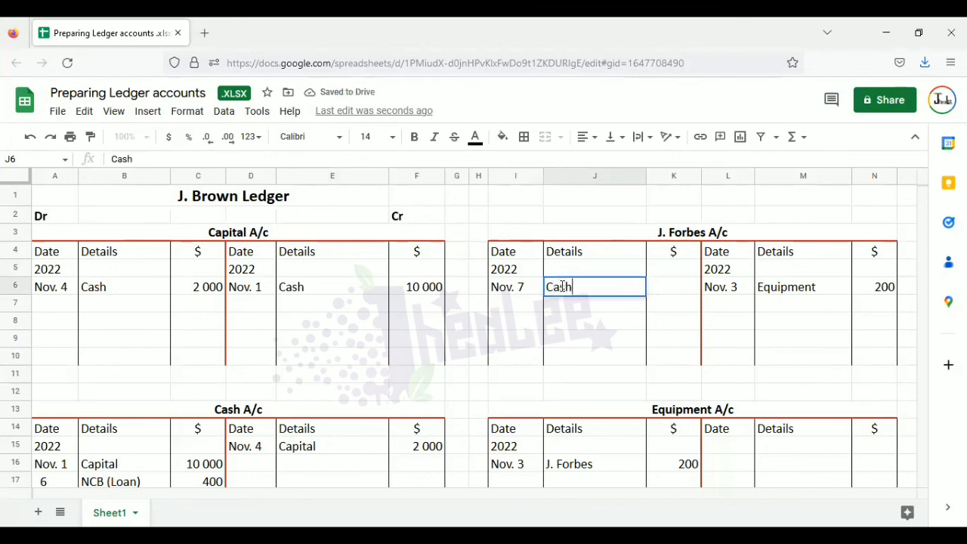
key("Tab")
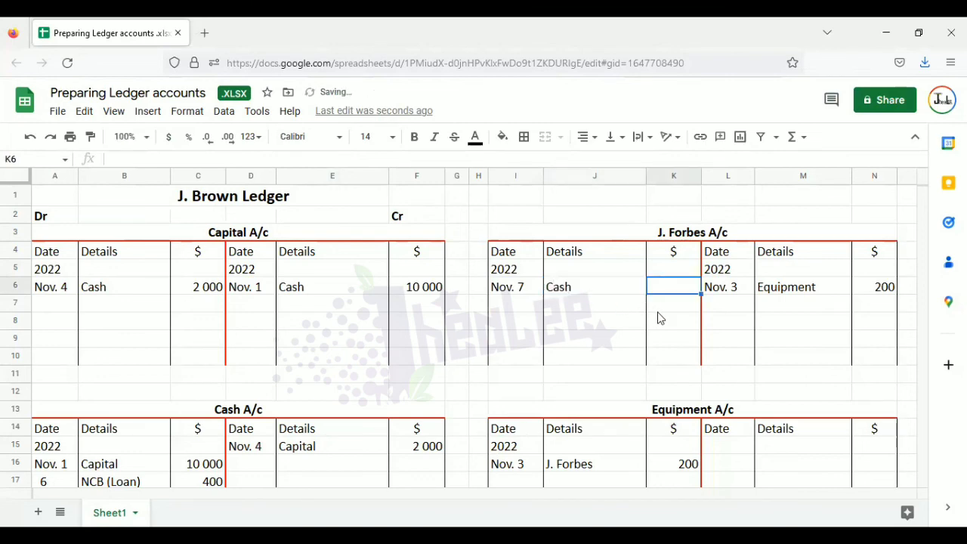
type("200")
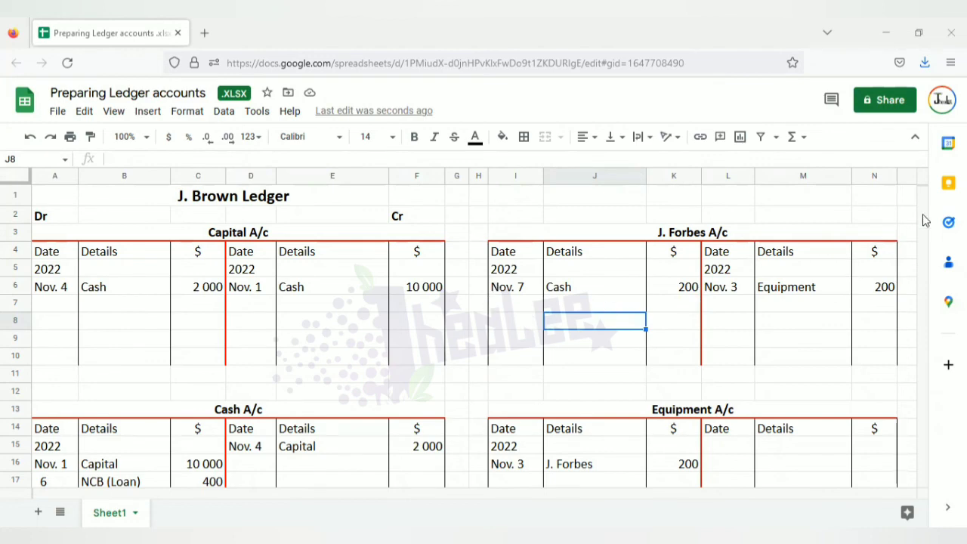
- Enter 7, J. Forbes and 200 on row 16 of the Cash A/c credit side
left_click(923, 490)
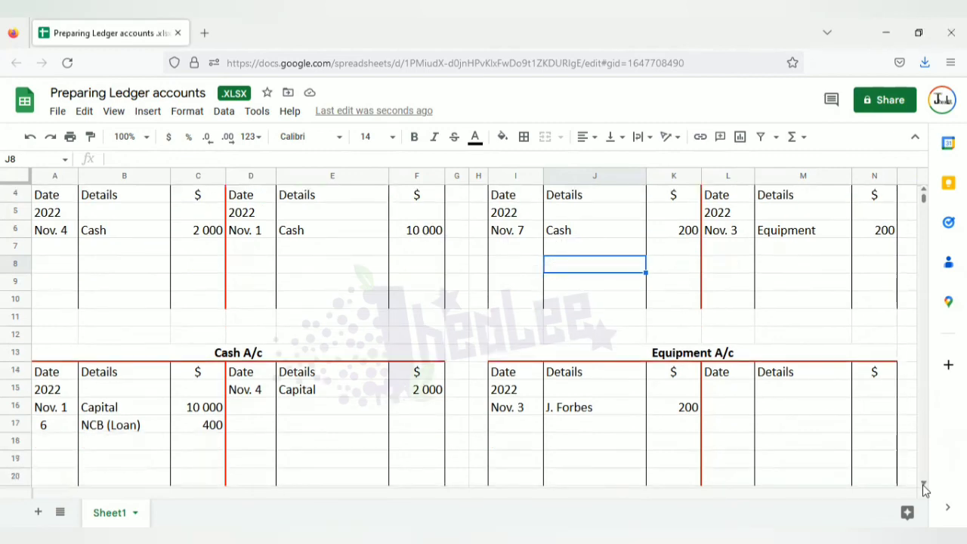
left_click(924, 191)
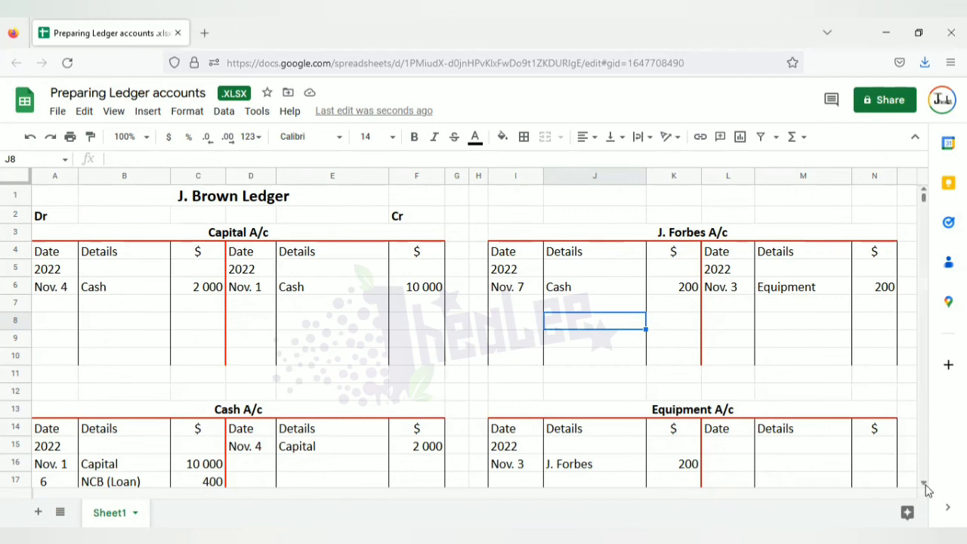
left_click(924, 483)
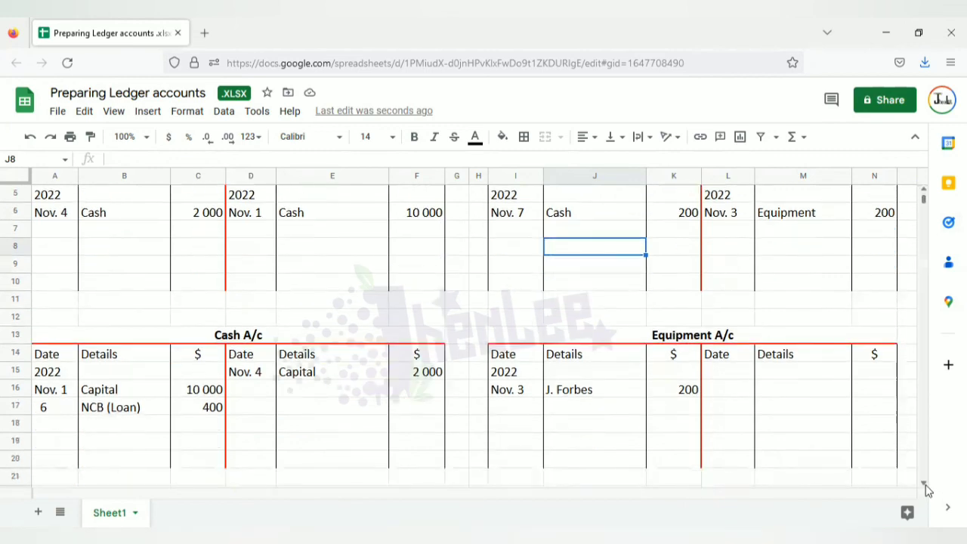
left_click(260, 394)
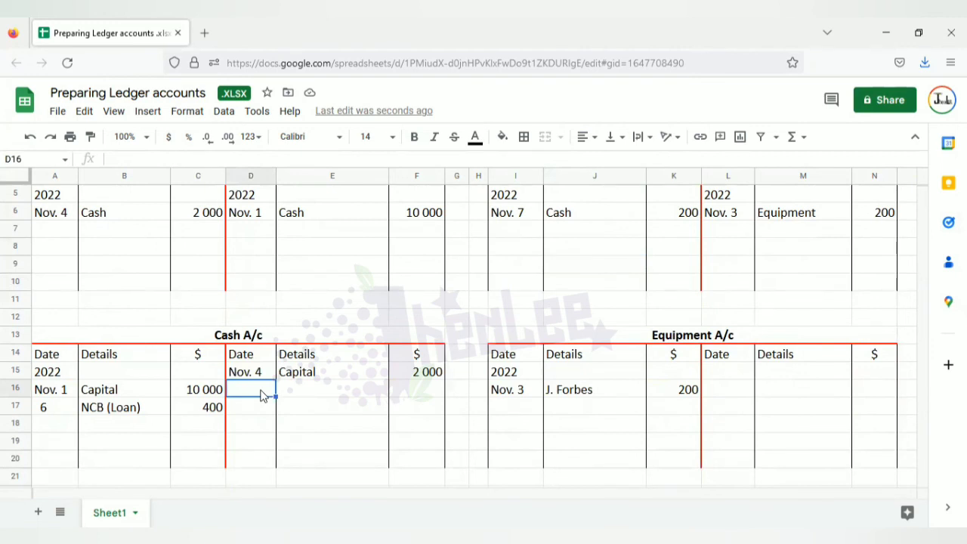
double_click(260, 394)
type("7")
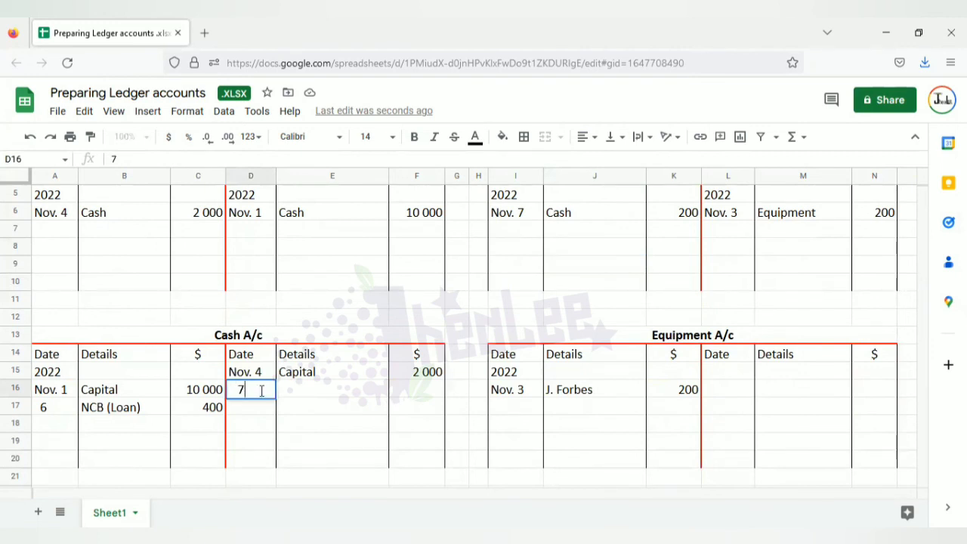
key("Tab")
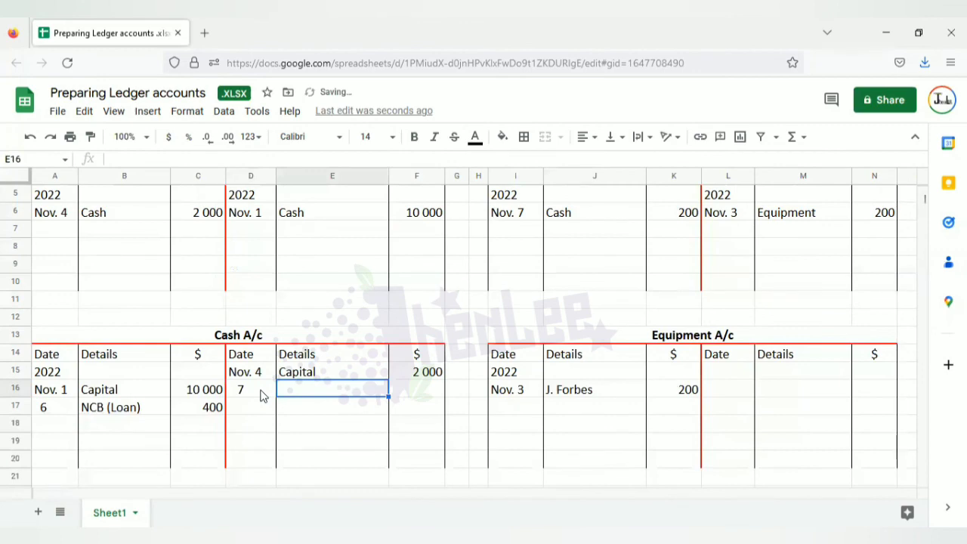
type("J. Forbes")
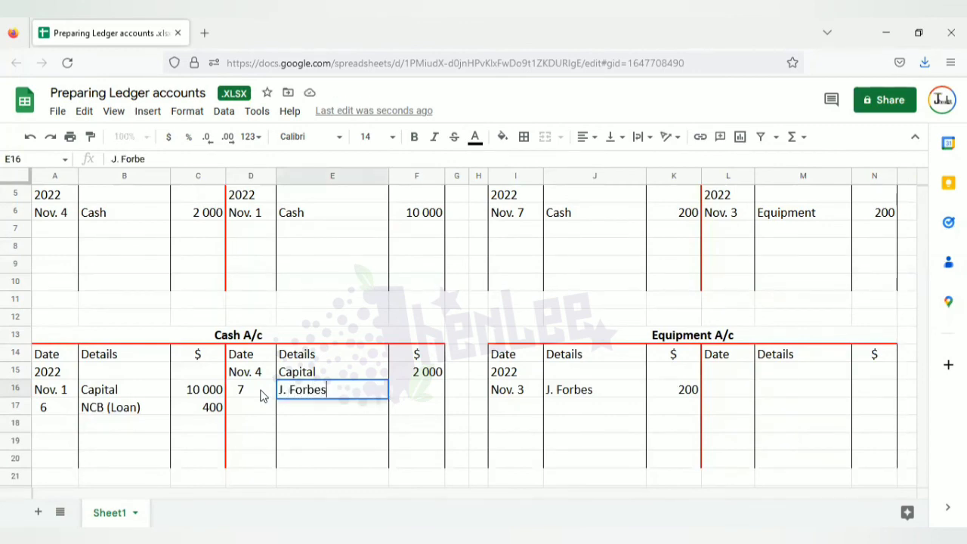
key("Tab")
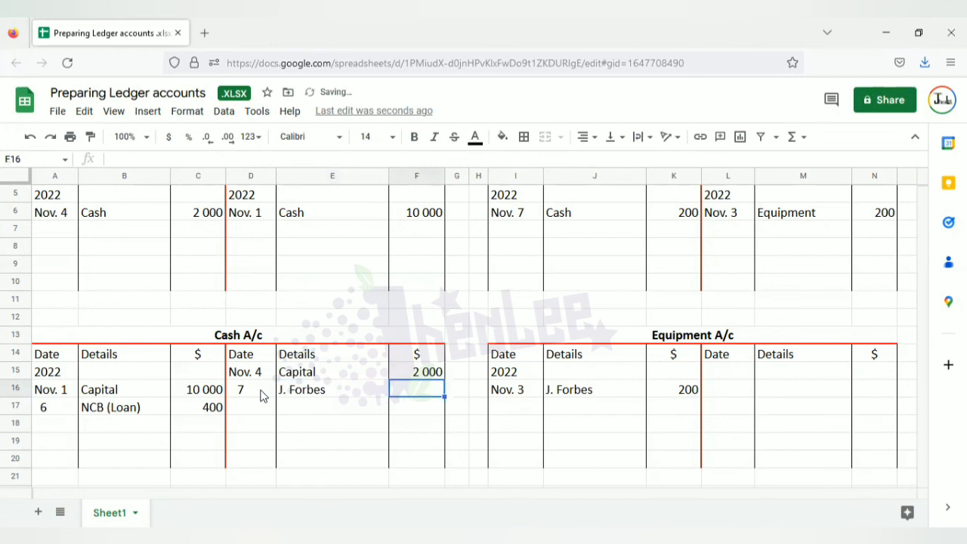
type("2")
type("00")
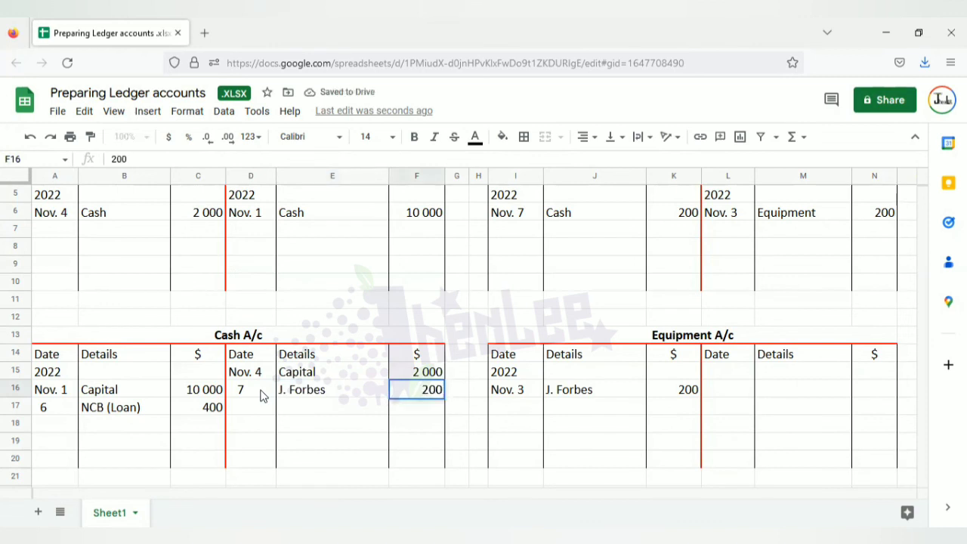
left_click(359, 429)
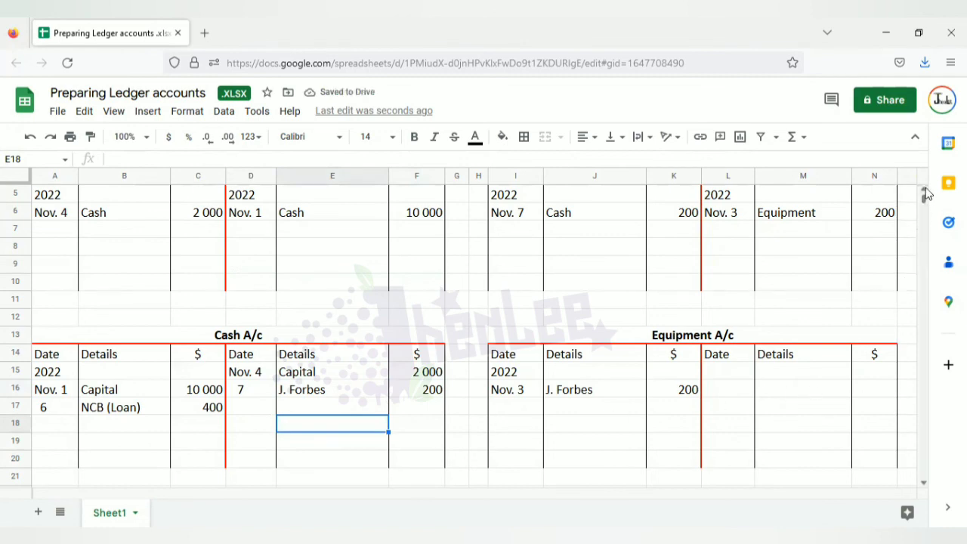
- Draw blue boxes around the J. Forbes A/c and Cash A/c headings and their Nov. 7 200 entries
scroll(926, 195, "up", 1)
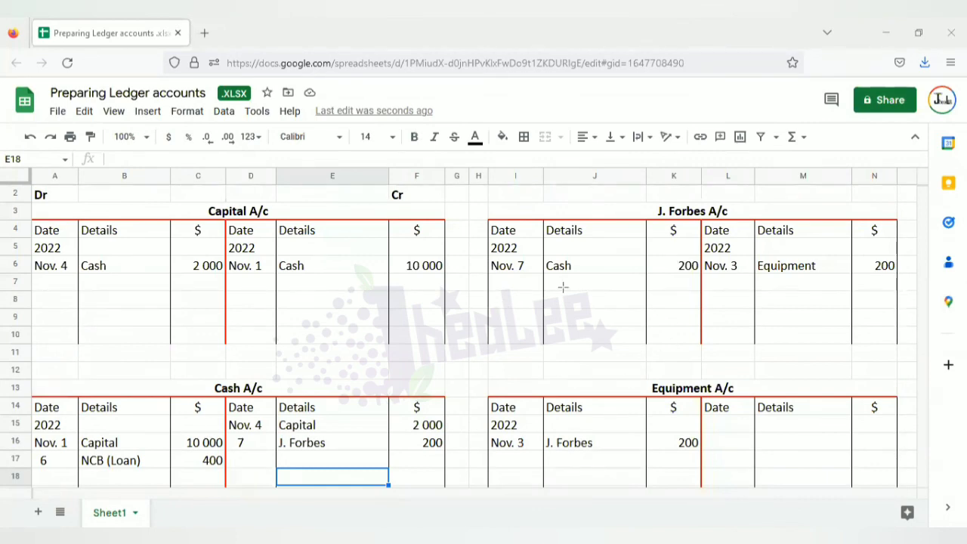
left_click_drag(646, 198, 741, 224)
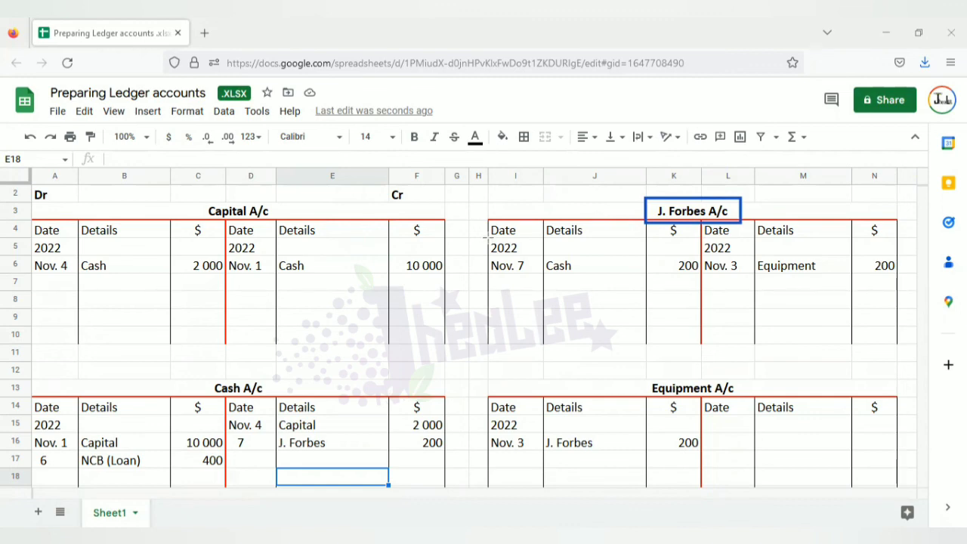
mouse_move(487, 238)
left_mouse_down()
mouse_move(540, 275)
mouse_move(647, 276)
left_mouse_up()
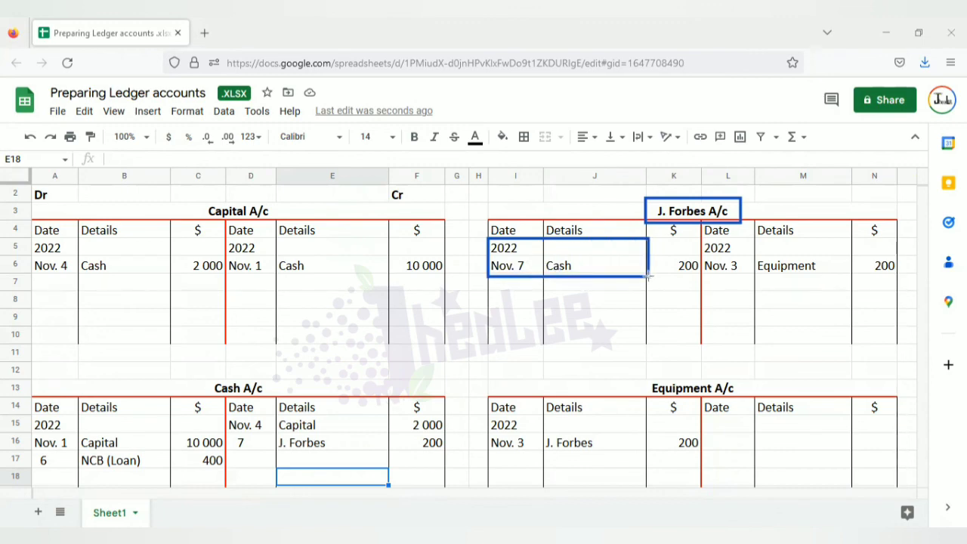
left_click_drag(648, 277, 702, 277)
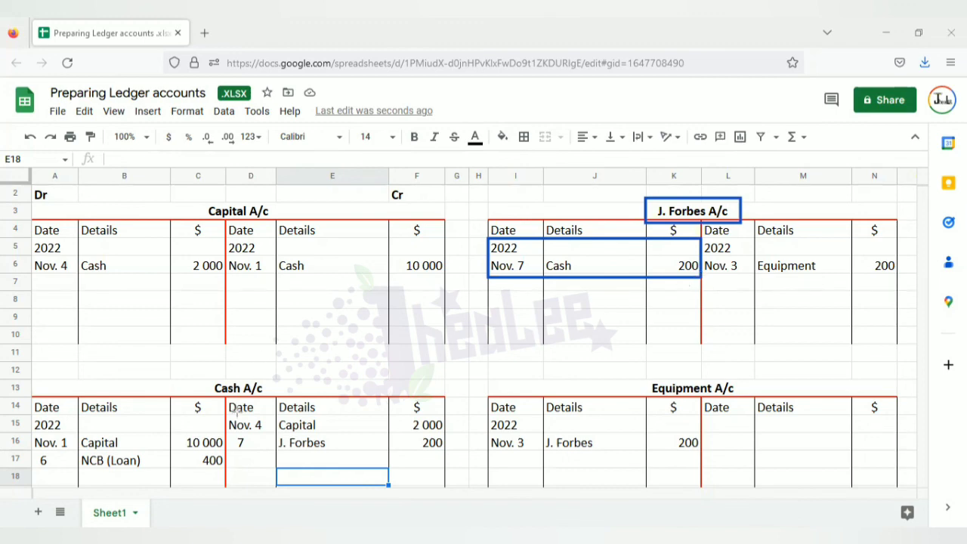
left_click_drag(192, 379, 280, 396)
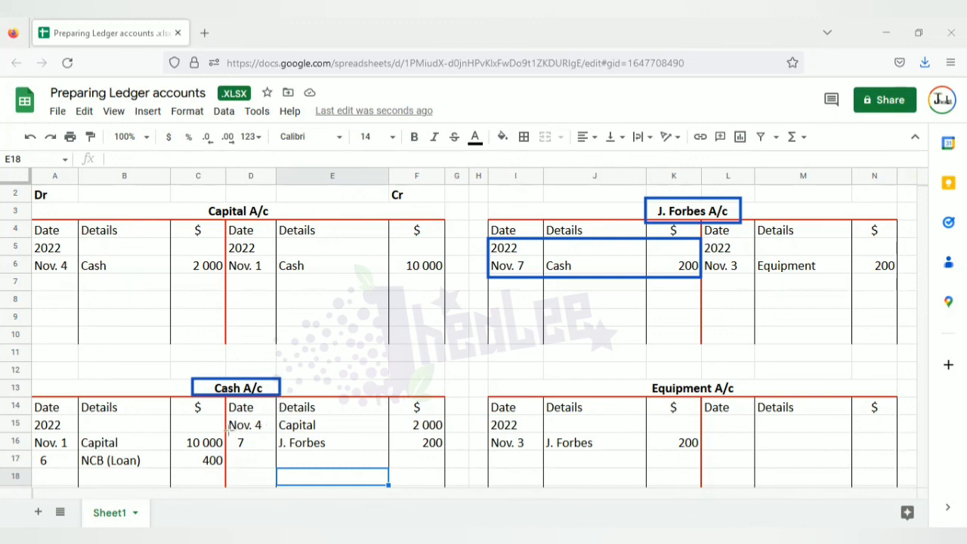
mouse_move(226, 433)
left_mouse_down()
mouse_move(263, 451)
mouse_move(446, 451)
left_mouse_up()
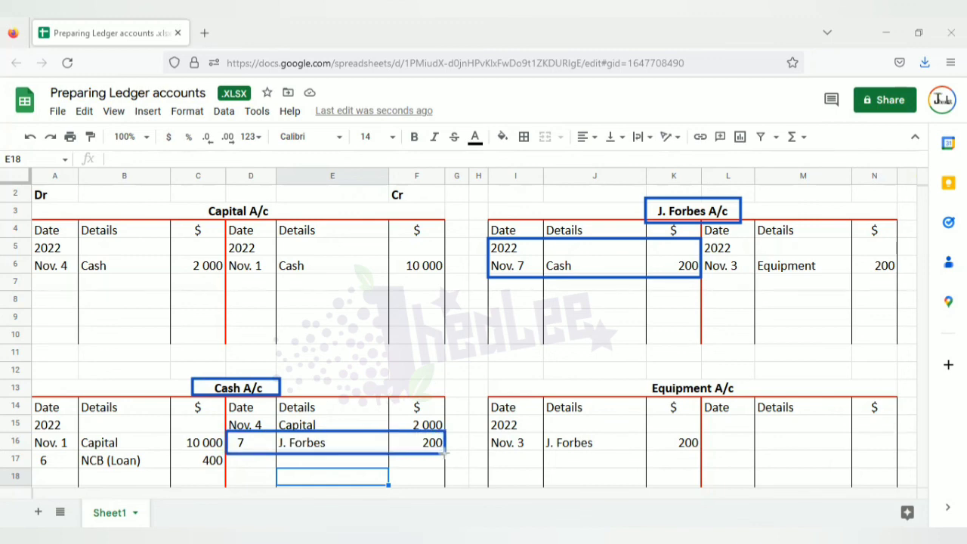